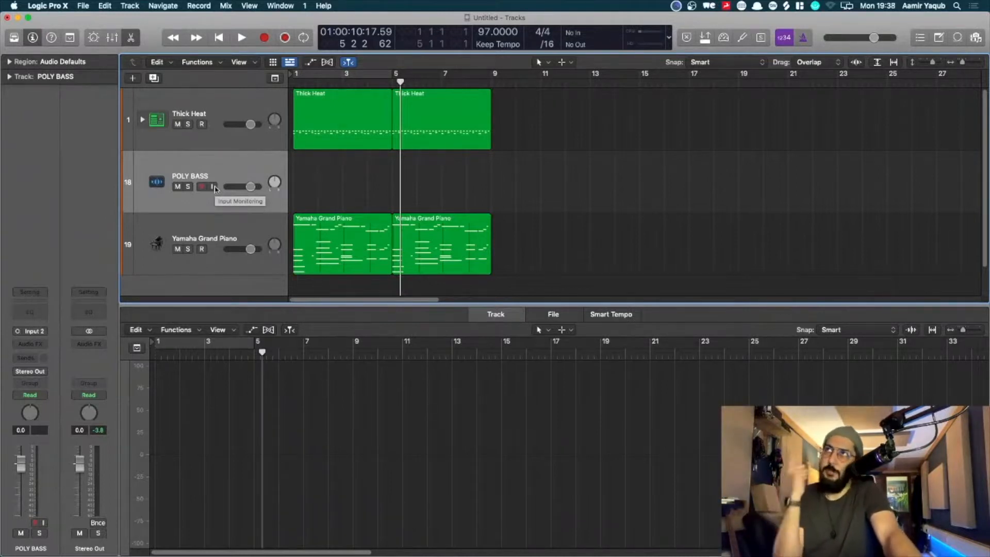
# Step: Turn on input monitoring for the POLY BASS track and enable the cycle over bars 1 to 5, clearing the peak levels
pyautogui.click(213, 187)
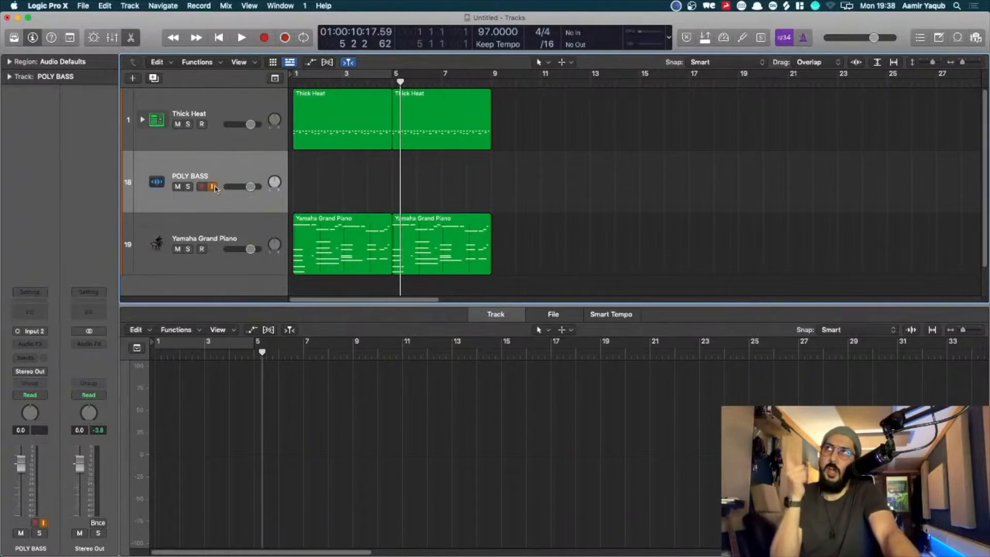
pyautogui.press('c')
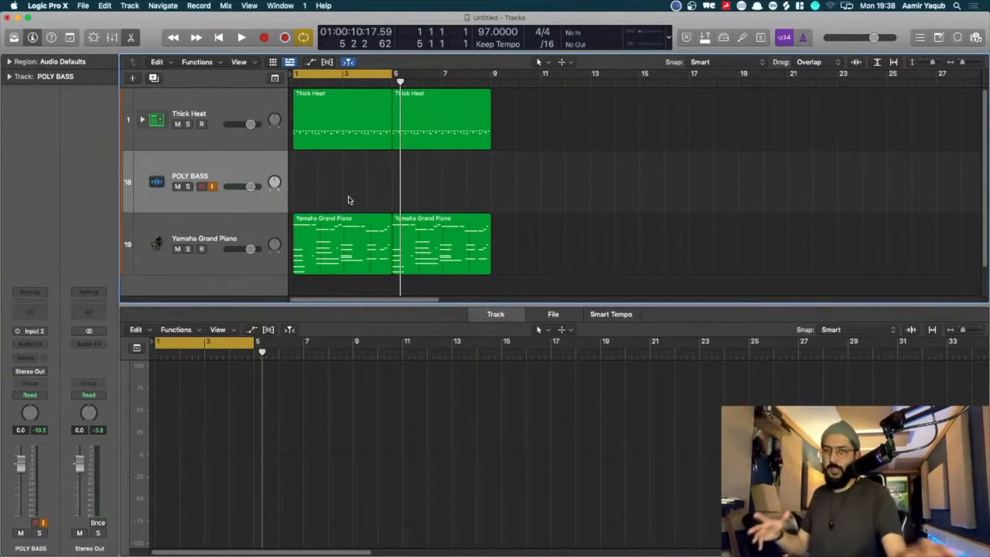
pyautogui.click(43, 432)
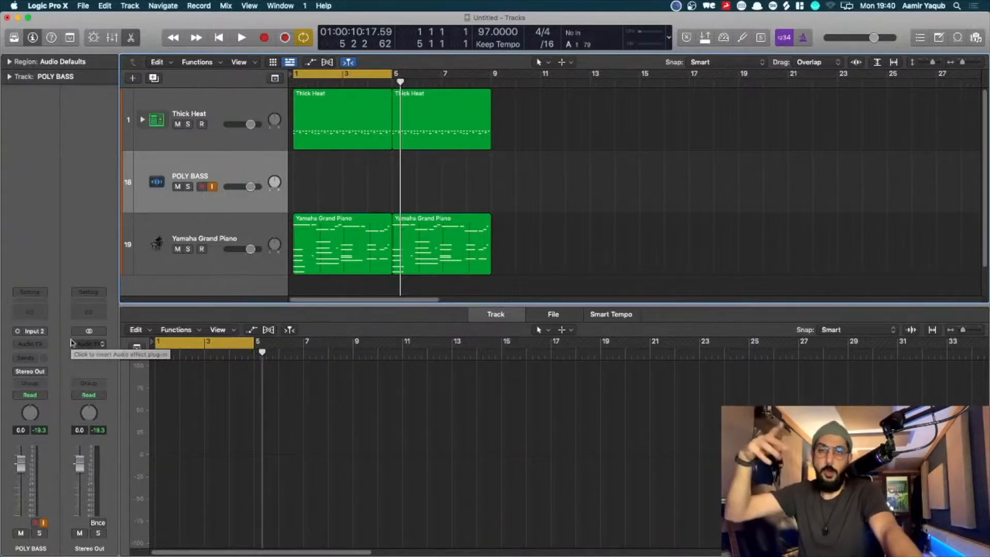
pyautogui.click(44, 429)
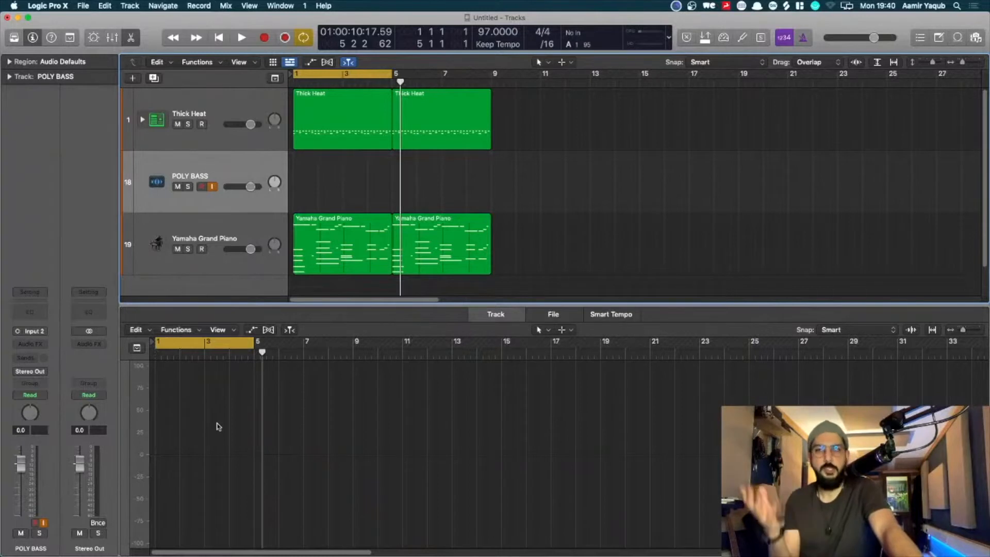
# Step: Solo the Thick Heat drum track and play the cycle to check its level
pyautogui.click(256, 238)
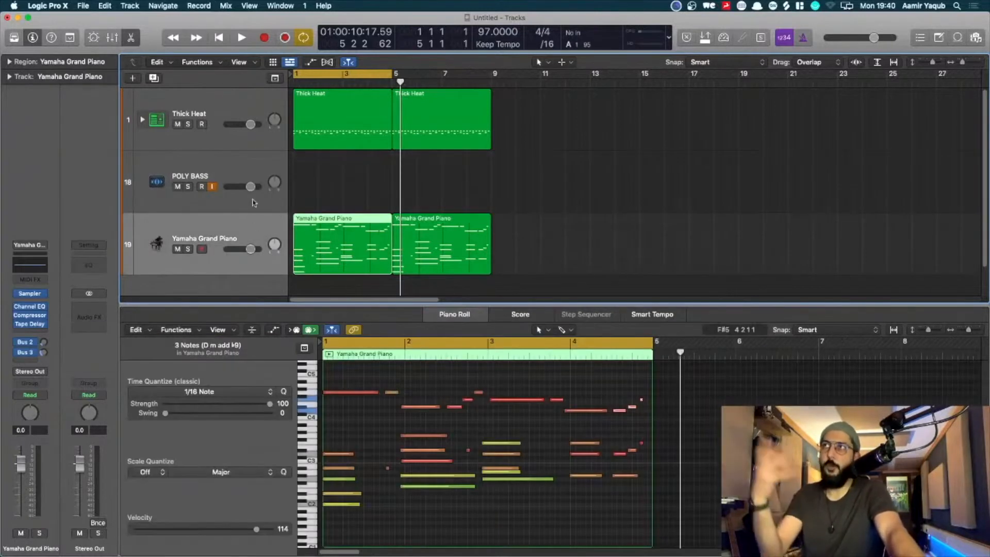
pyautogui.click(218, 110)
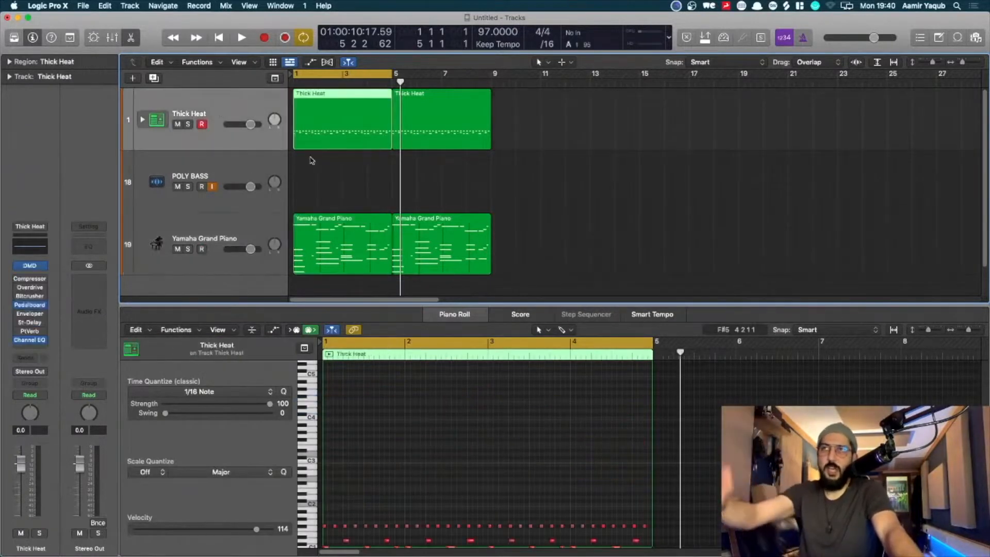
pyautogui.click(188, 125)
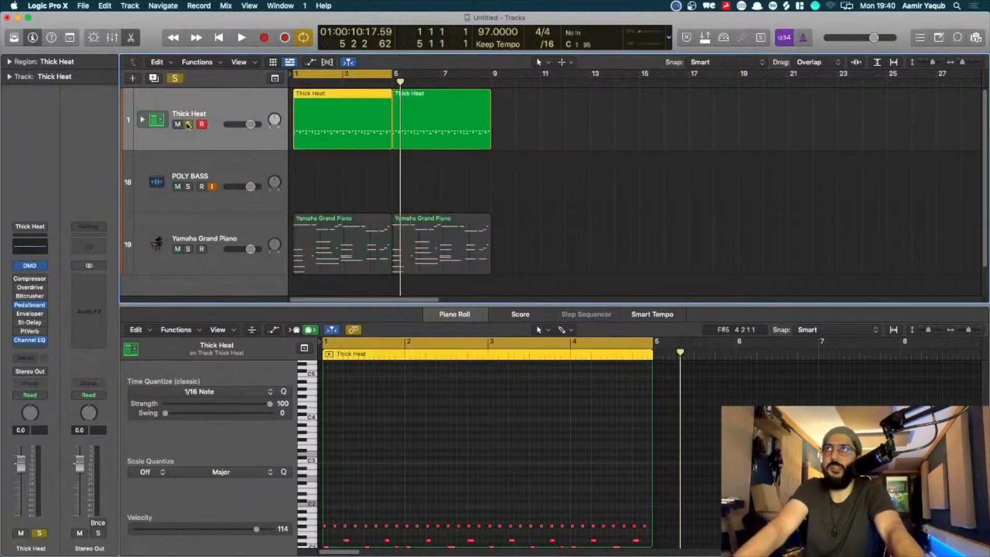
pyautogui.press('space')
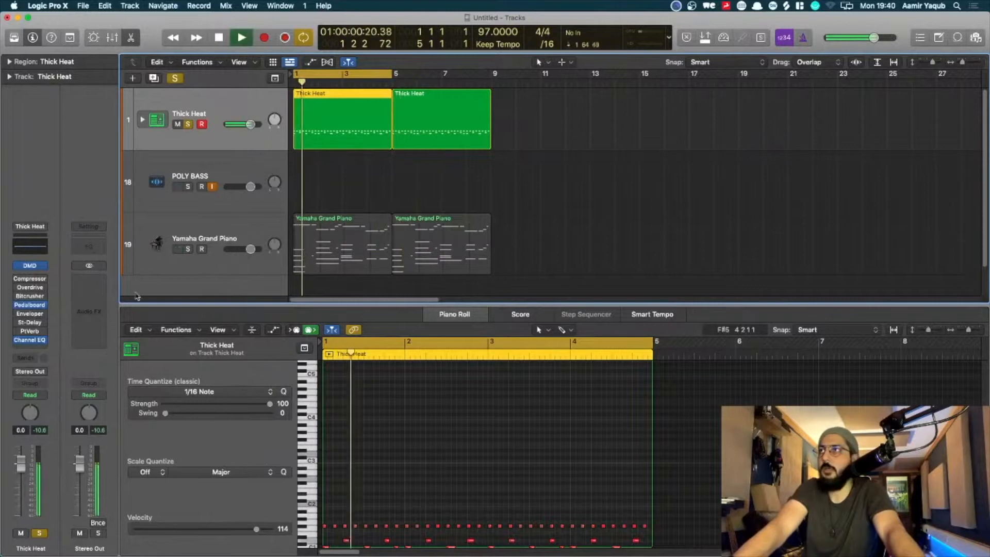
# Step: Switch the solo from Thick Heat to the Yamaha Grand Piano track and check the piano's level during playback
pyautogui.click(187, 249)
pyautogui.click(188, 123)
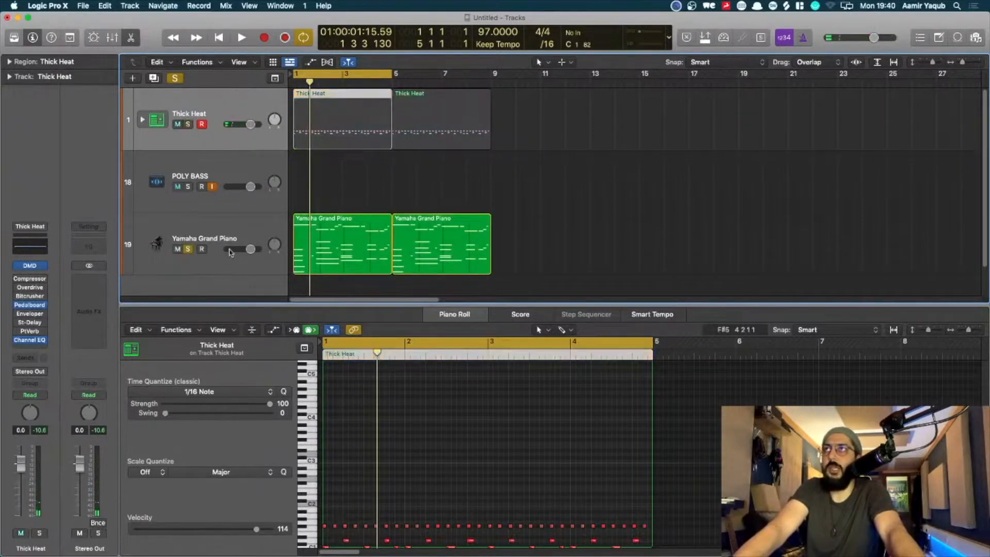
pyautogui.click(231, 239)
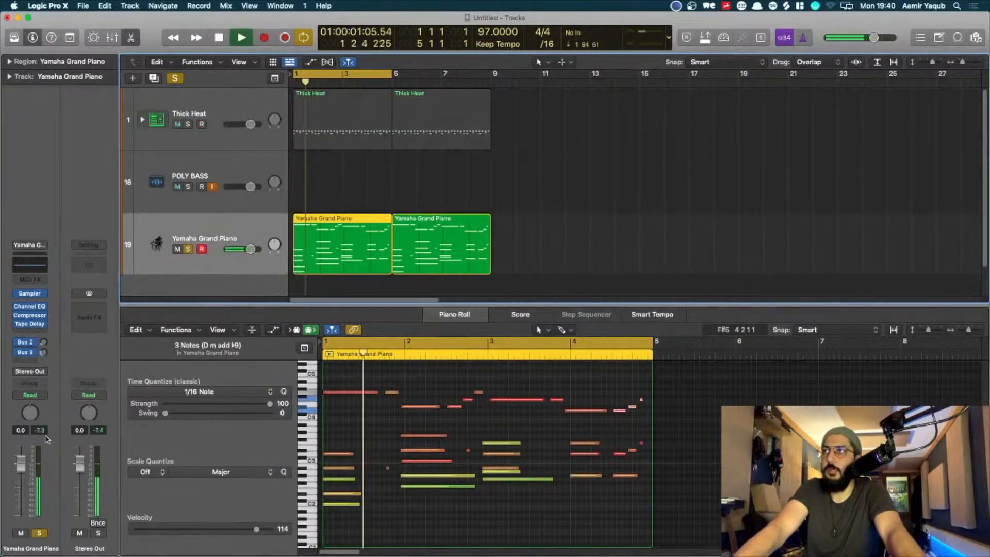
pyautogui.press('space')
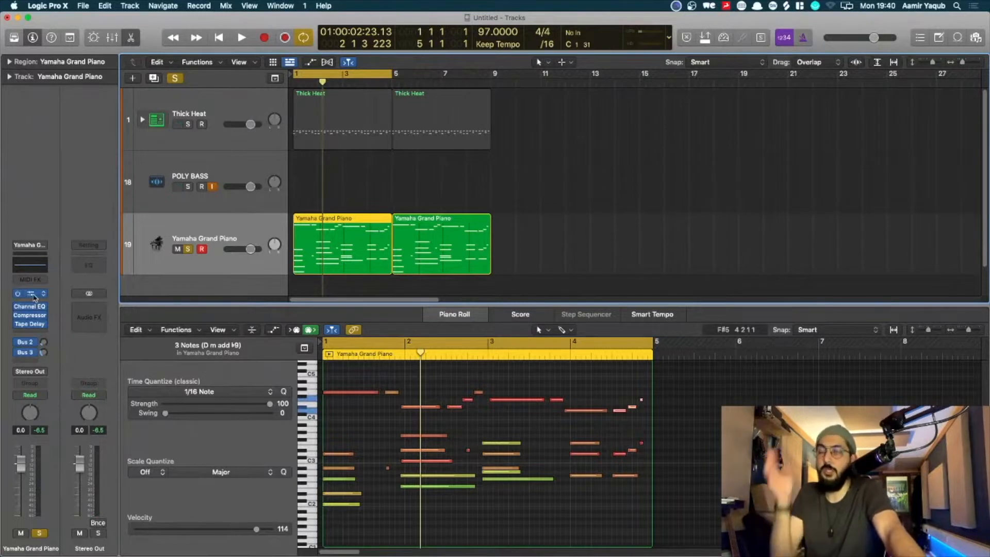
# Step: Lower the amp volume in the Yamaha Grand Piano's Sampler to -26 dB, audition it, and unsolo the piano track
pyautogui.click(34, 298)
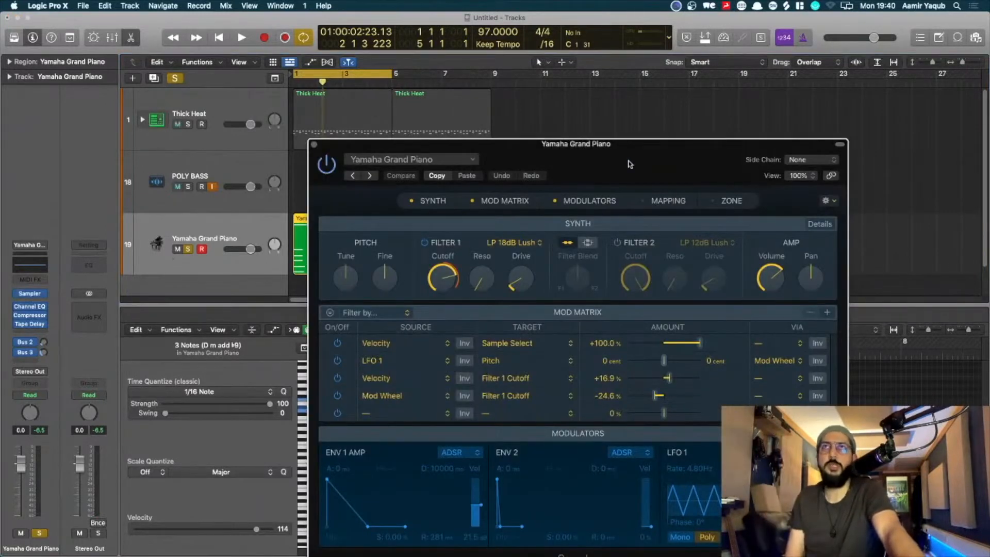
pyautogui.moveTo(629, 164); pyautogui.dragTo(671, 90)
pyautogui.moveTo(819, 206)
pyautogui.mouseDown()
pyautogui.moveTo(817, 219)
pyautogui.moveTo(813, 207)
pyautogui.mouseUp()
pyautogui.press('space')
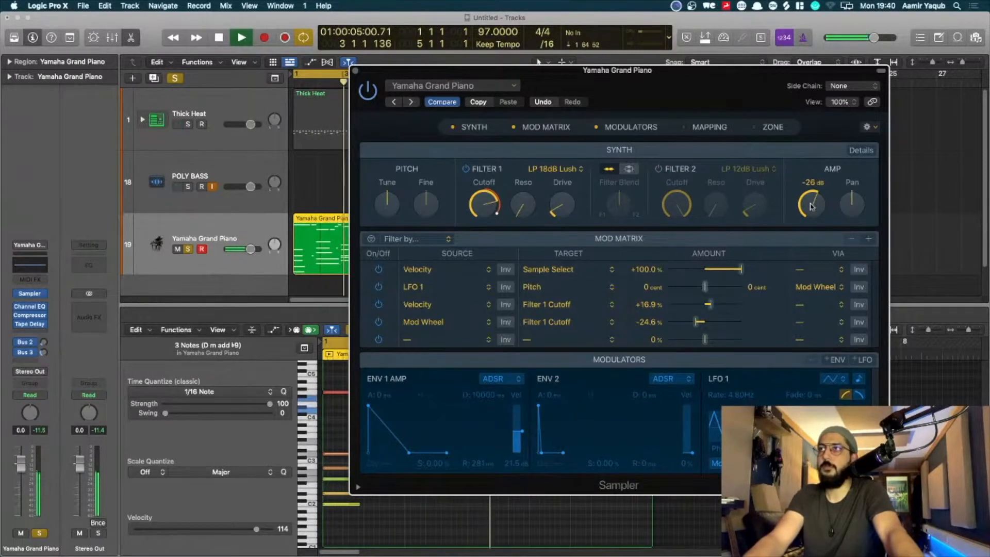
pyautogui.press('space')
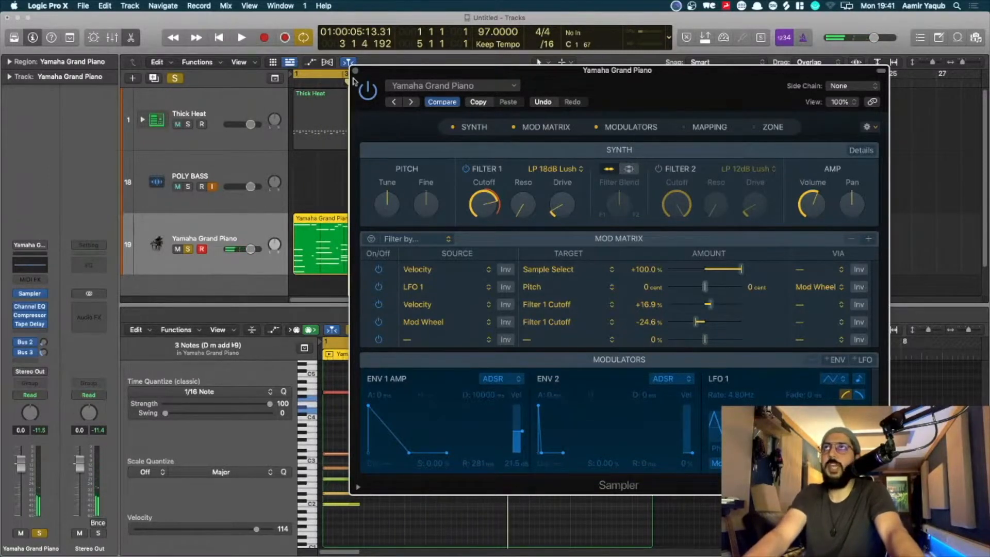
pyautogui.click(355, 71)
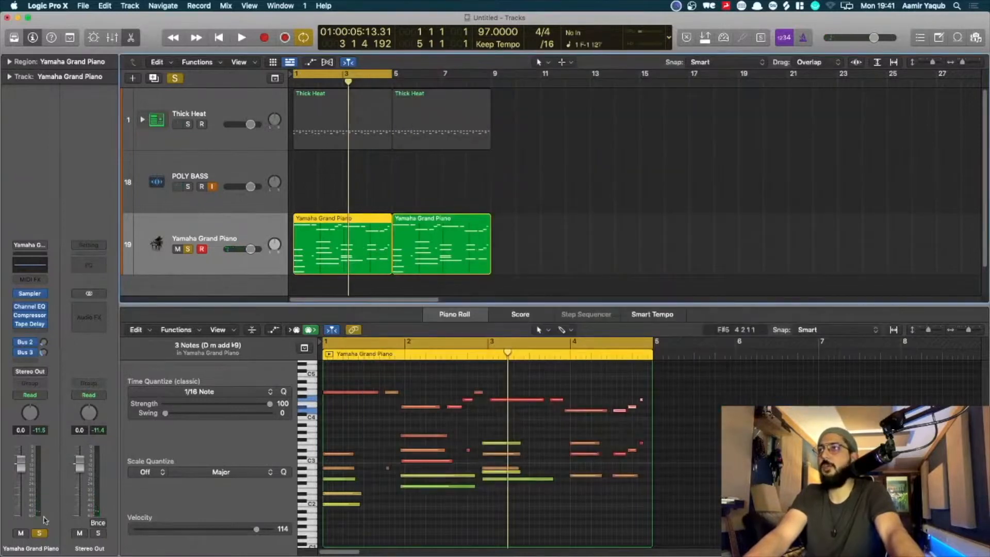
pyautogui.click(40, 532)
# Step: For the POLY BASS track, enable independent monitoring level for record-enabled channel strips in the general audio preferences
pyautogui.click(237, 176)
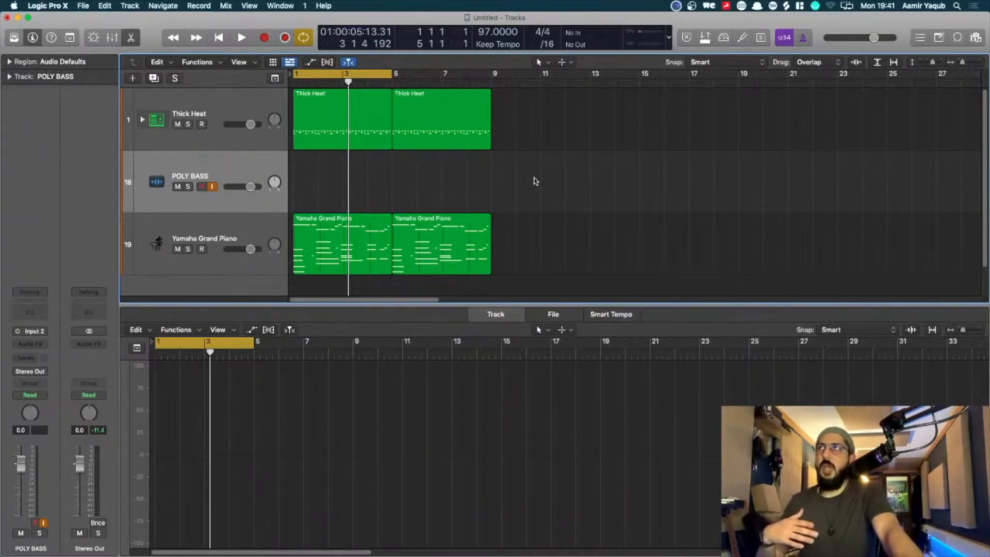
pyautogui.click(65, 5)
pyautogui.moveTo(70, 37)
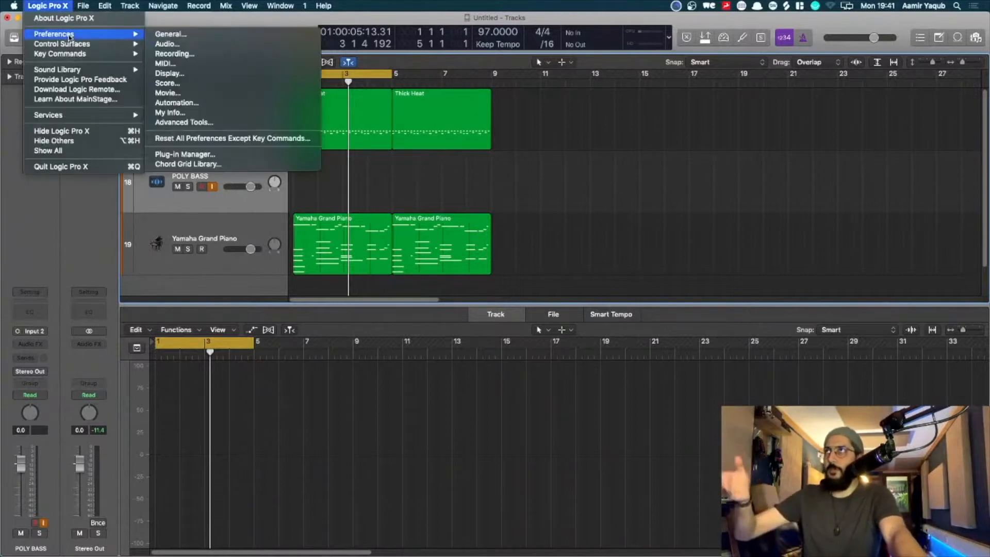
pyautogui.click(183, 44)
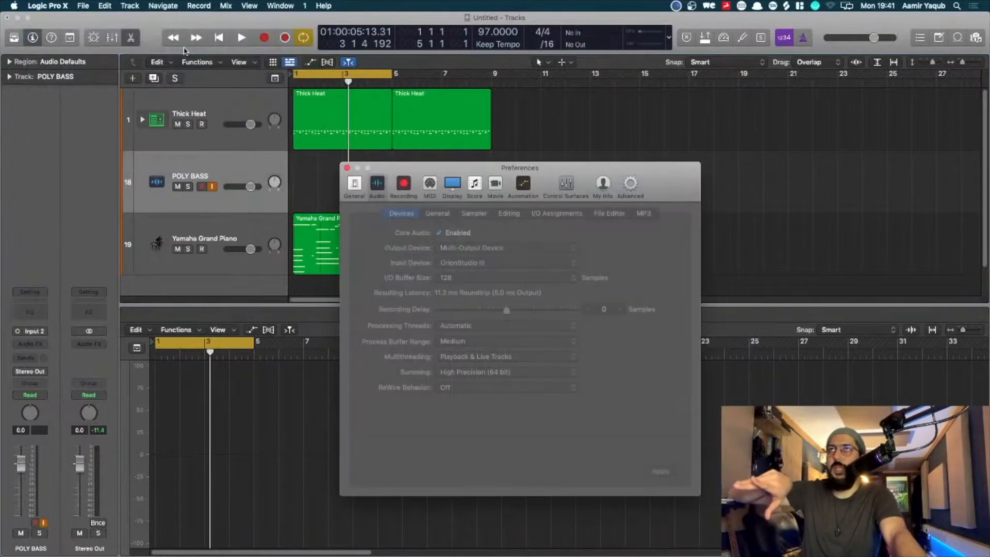
pyautogui.click(441, 213)
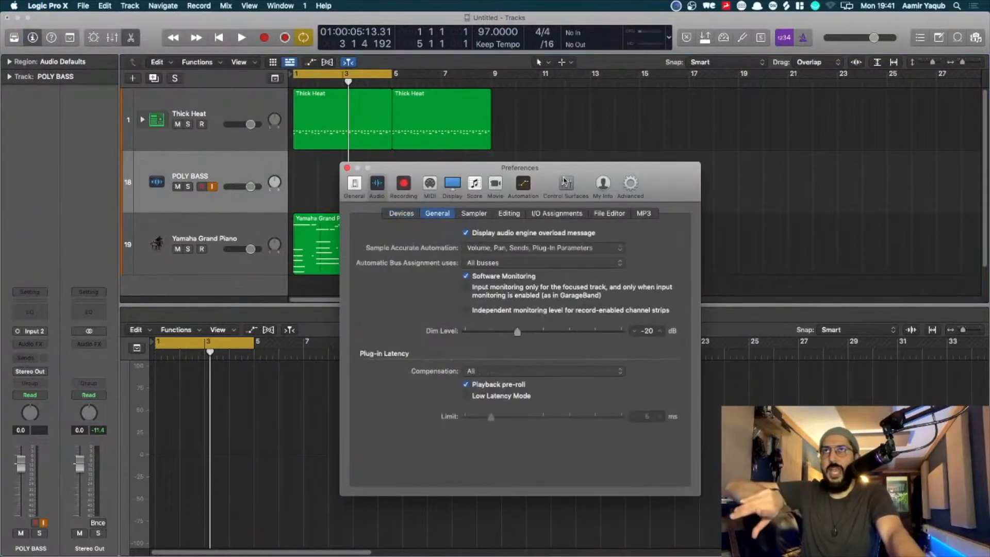
pyautogui.moveTo(545, 171); pyautogui.dragTo(627, 113)
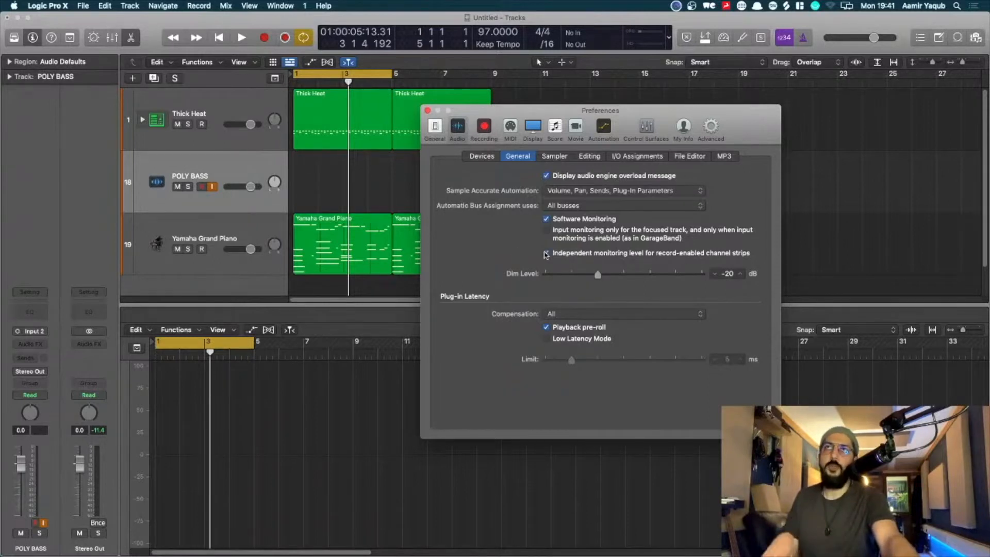
pyautogui.click(545, 253)
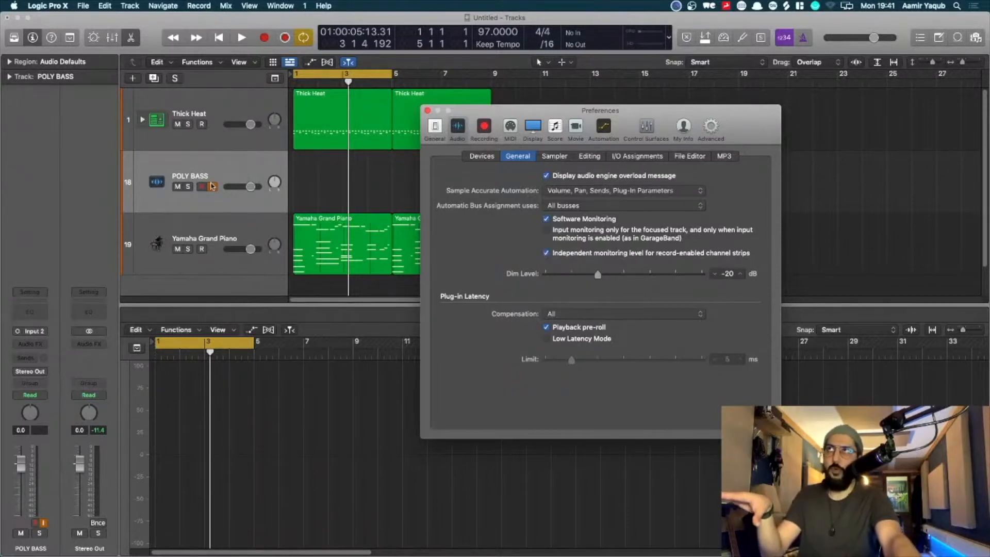
# Step: Record-enable POLY BASS, raise its monitoring fader to 6.0 dB, compare it with the disarmed level, and close the preferences
pyautogui.click(201, 186)
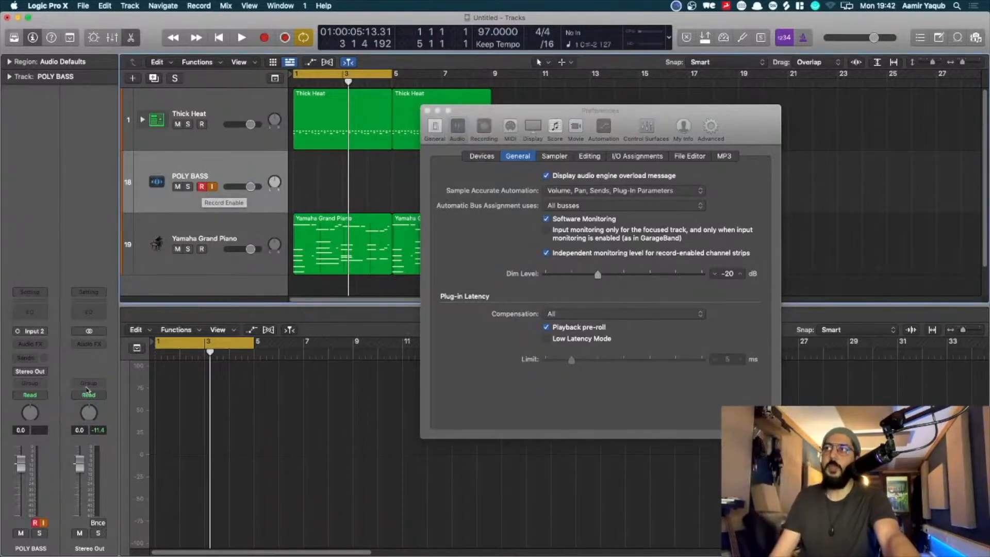
pyautogui.moveTo(21, 465); pyautogui.dragTo(21, 446)
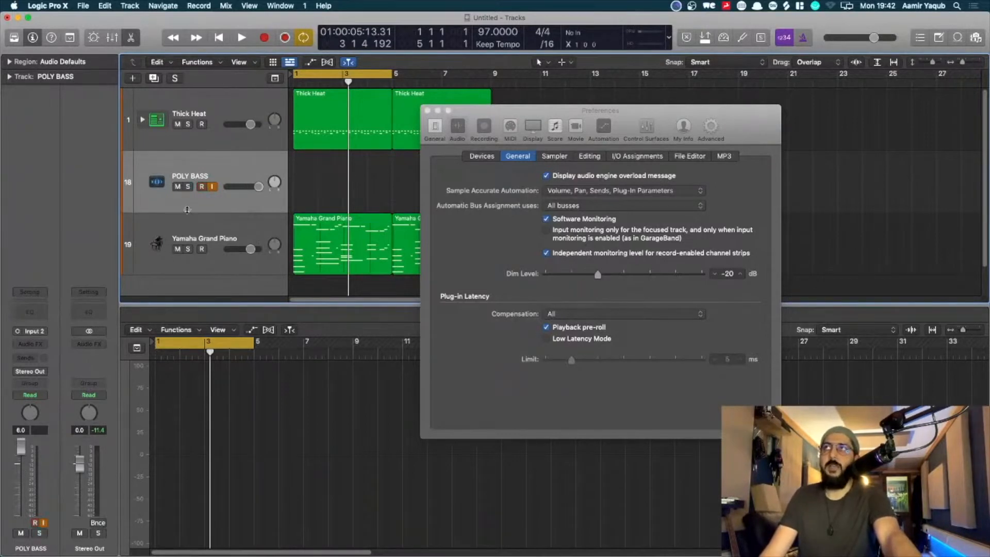
pyautogui.click(205, 188)
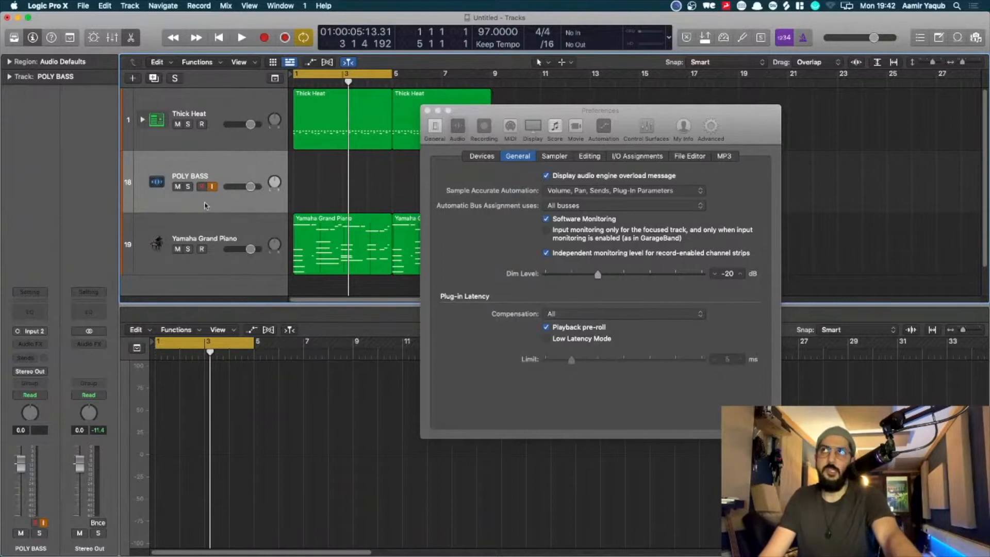
pyautogui.click(202, 187)
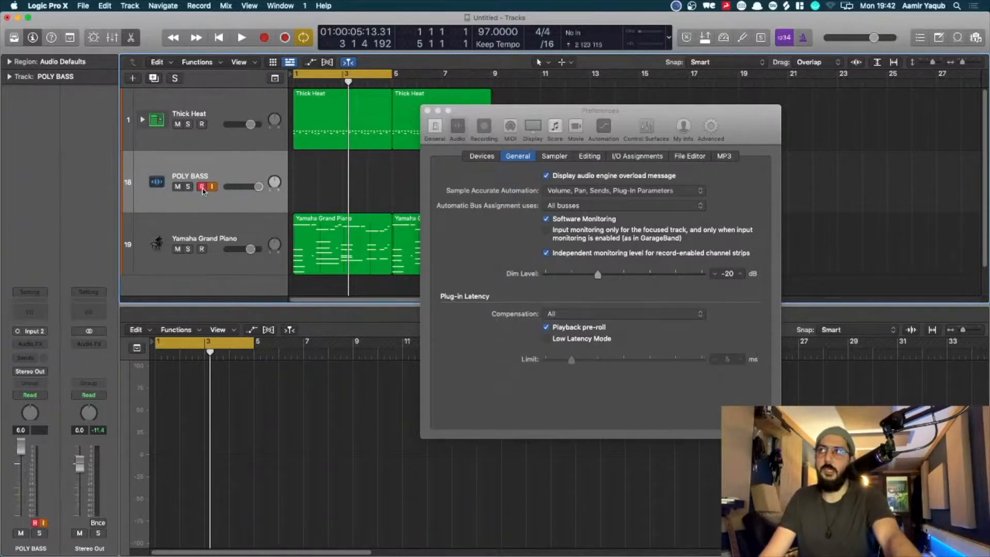
pyautogui.click(202, 189)
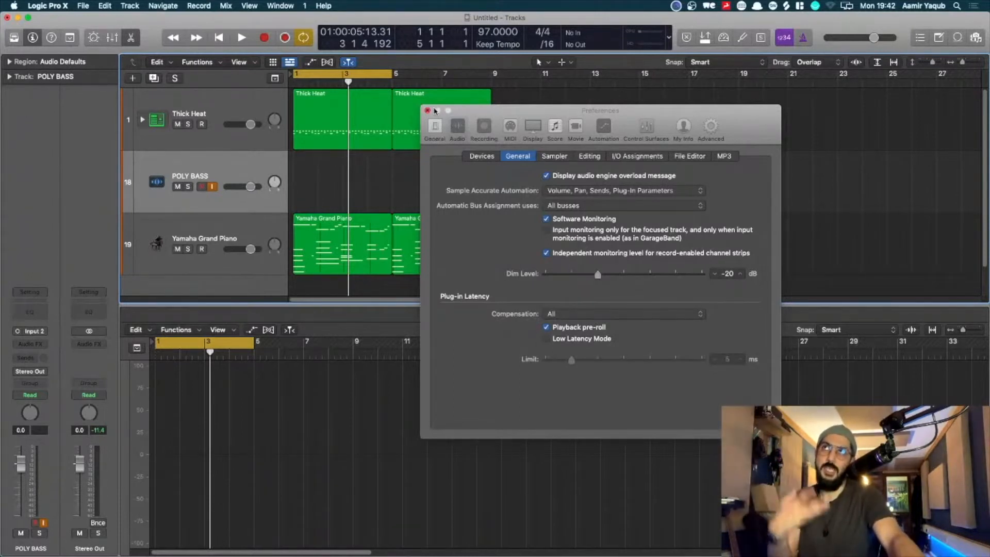
pyautogui.click(427, 111)
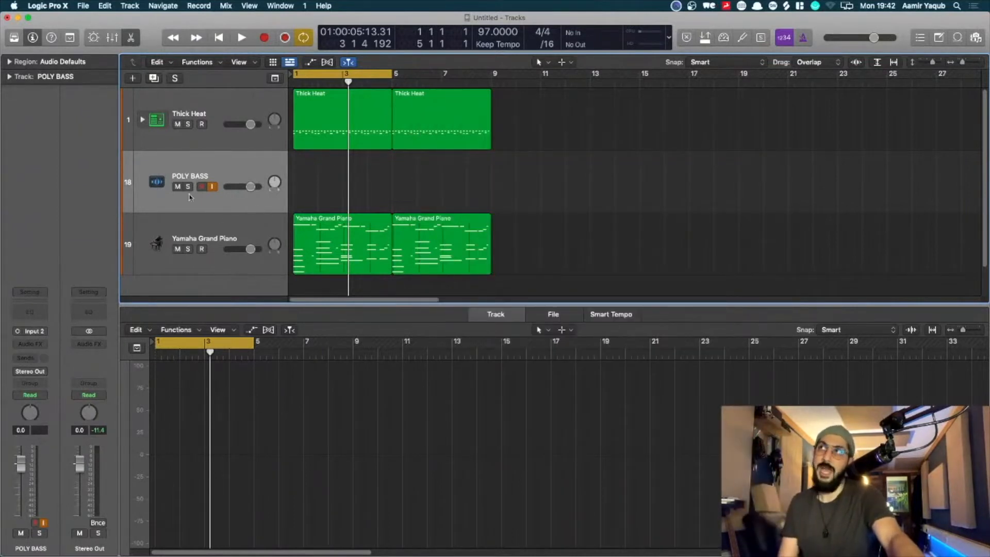
# Step: Record-enable POLY BASS again, lower its monitoring fader to about 2.3 dB, and toggle record-enable to compare the levels
pyautogui.click(202, 187)
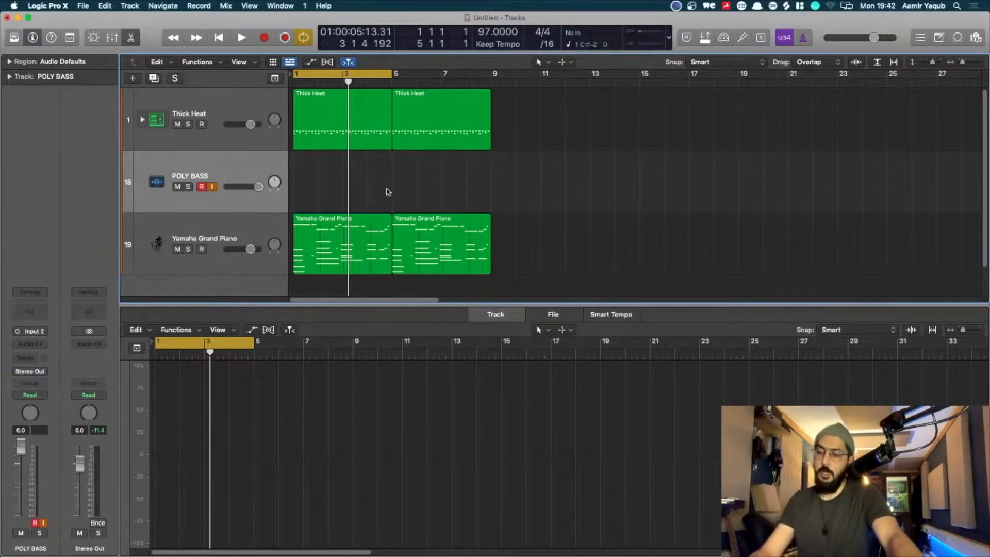
pyautogui.press('super+Right')
pyautogui.hscroll(-3, 388, 192)
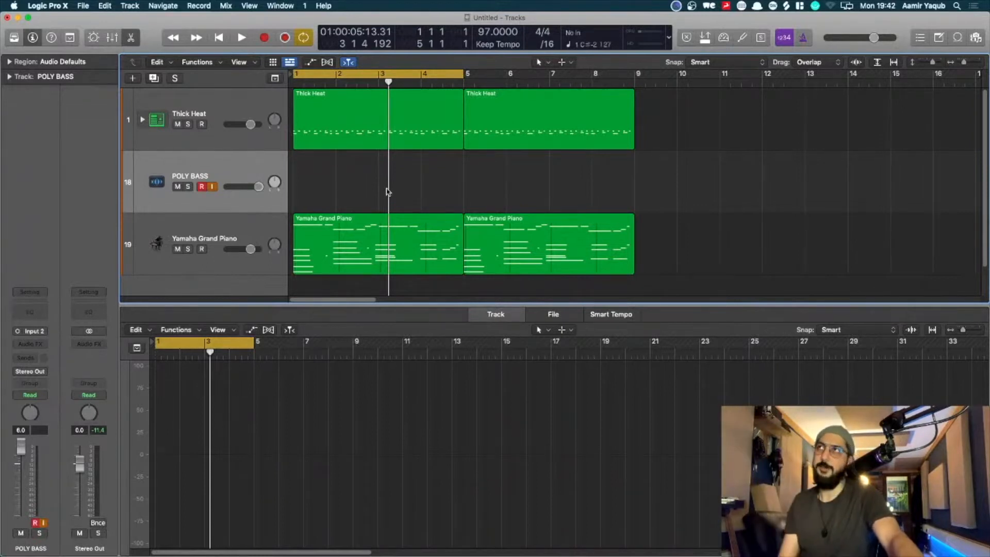
pyautogui.moveTo(4, 445)
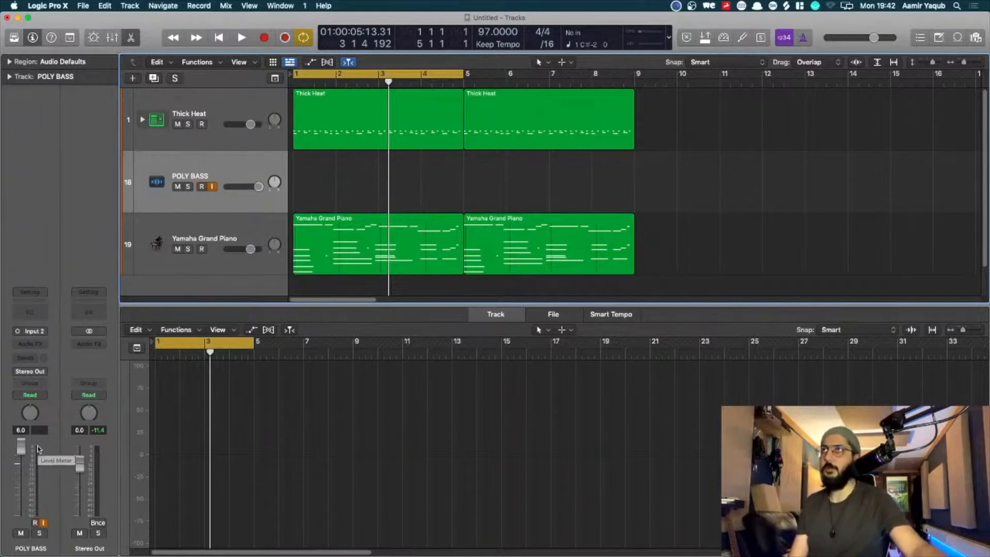
pyautogui.moveTo(20, 446); pyautogui.dragTo(20, 457)
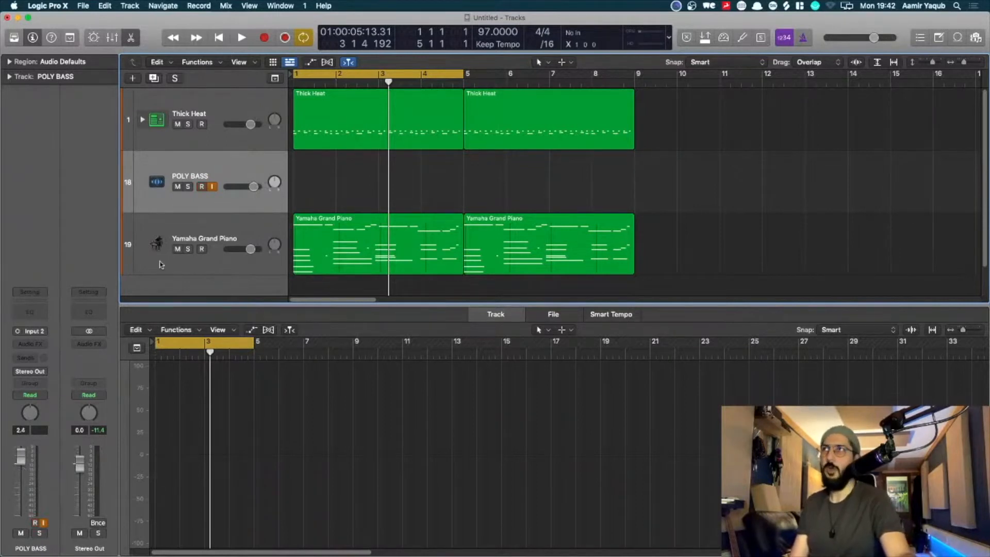
pyautogui.click(202, 187)
pyautogui.click(202, 186)
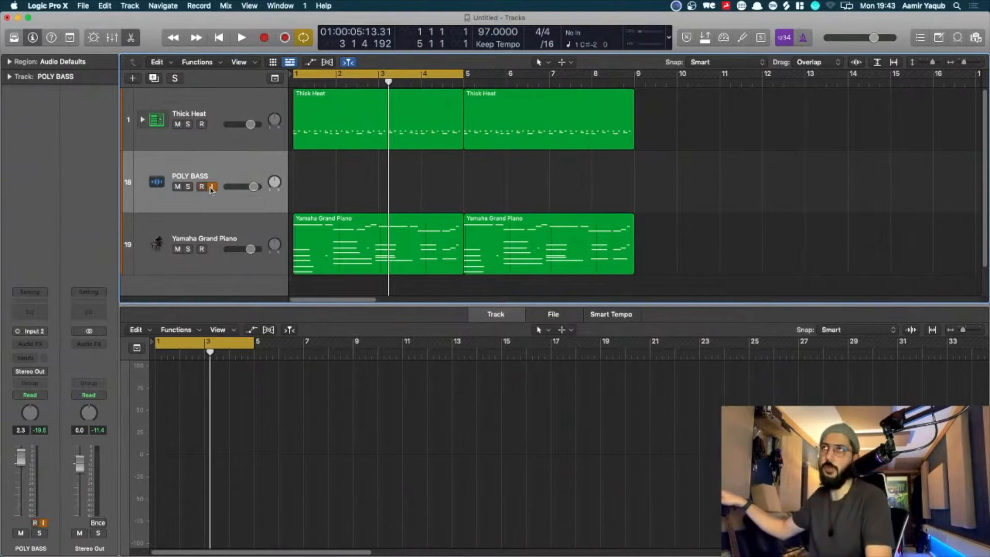
# Step: Play the cycle with POLY BASS record-enabled, disarm the track, and play again to compare the two monitoring levels
pyautogui.press('space')
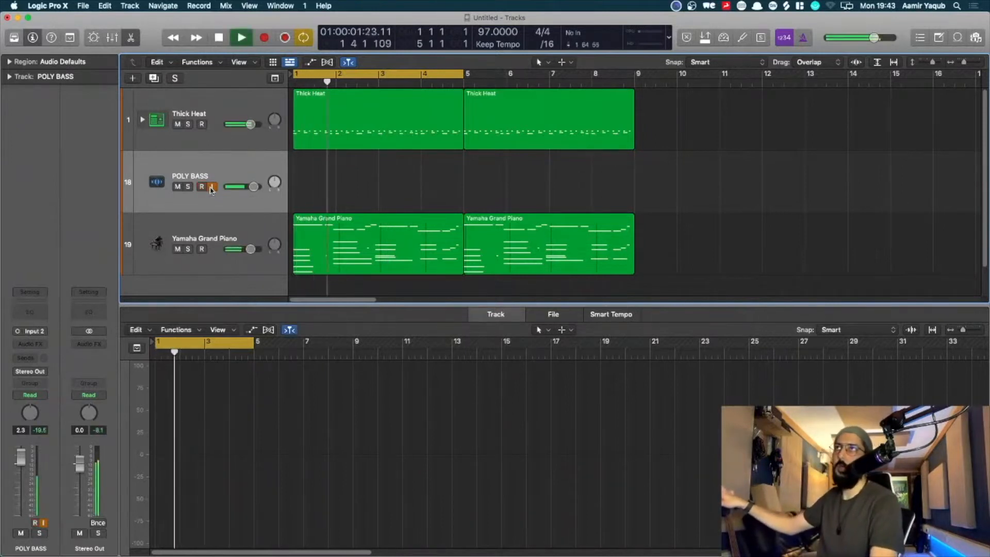
pyautogui.press('space')
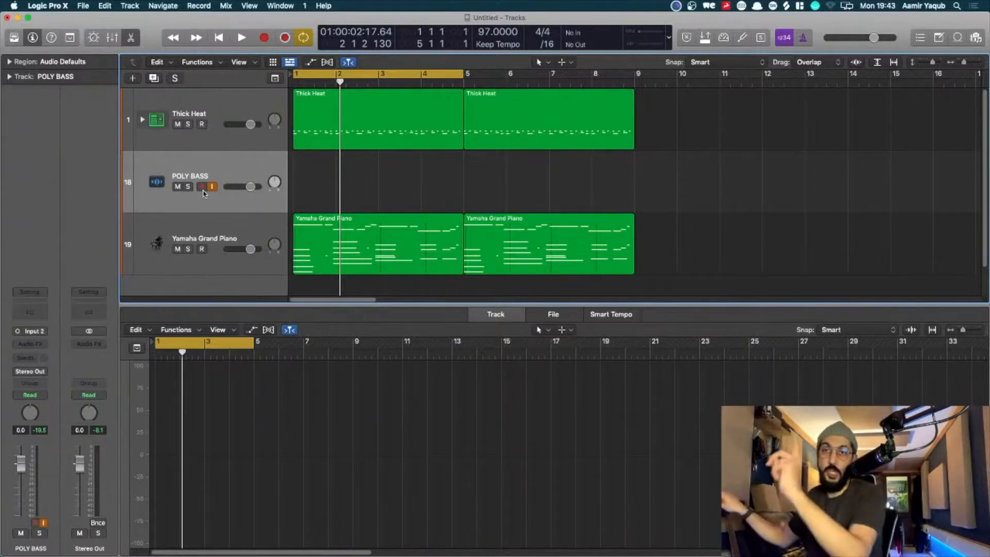
pyautogui.press('space')
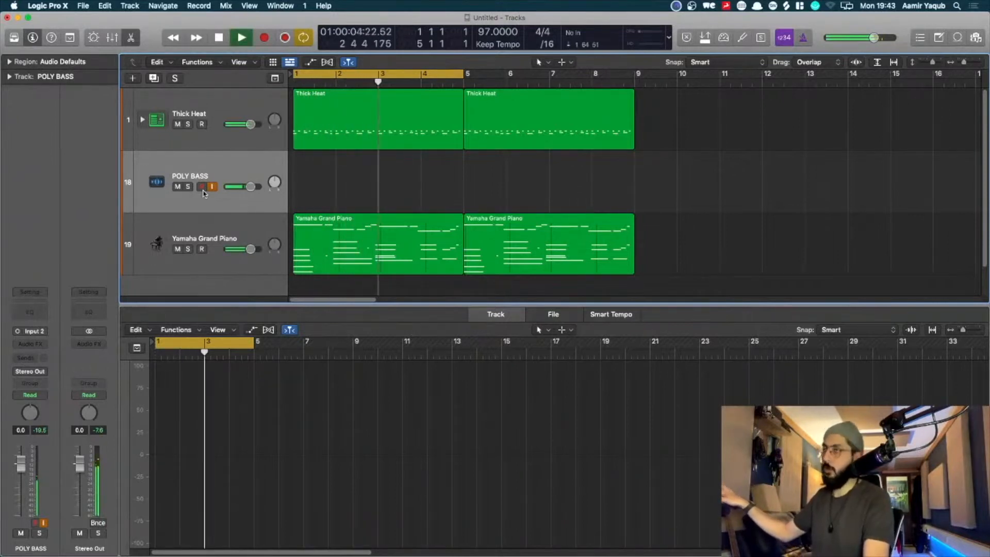
# Step: Play the cycle to check the bass against the drums and piano, restart it from bar 1, and stop playback
pyautogui.press('space')
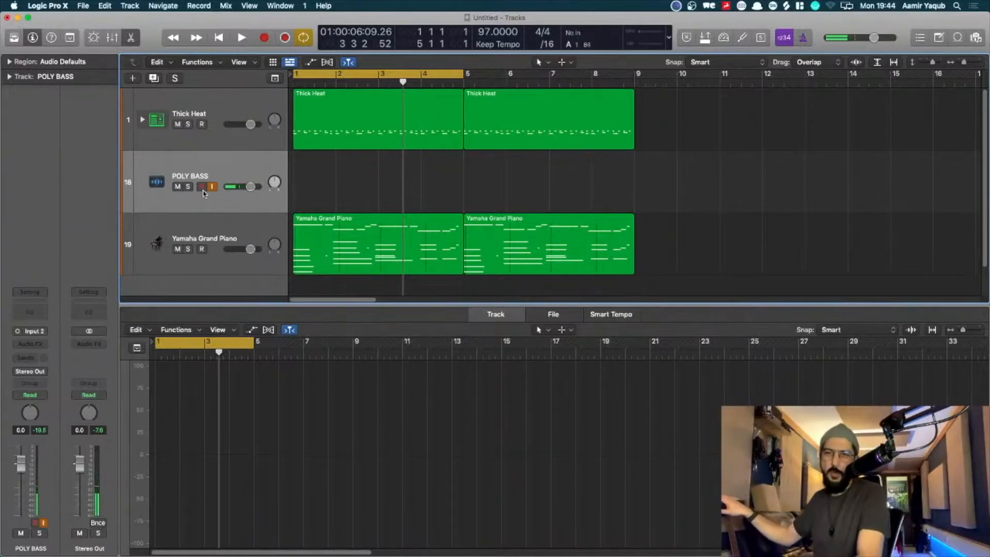
pyautogui.press('space')
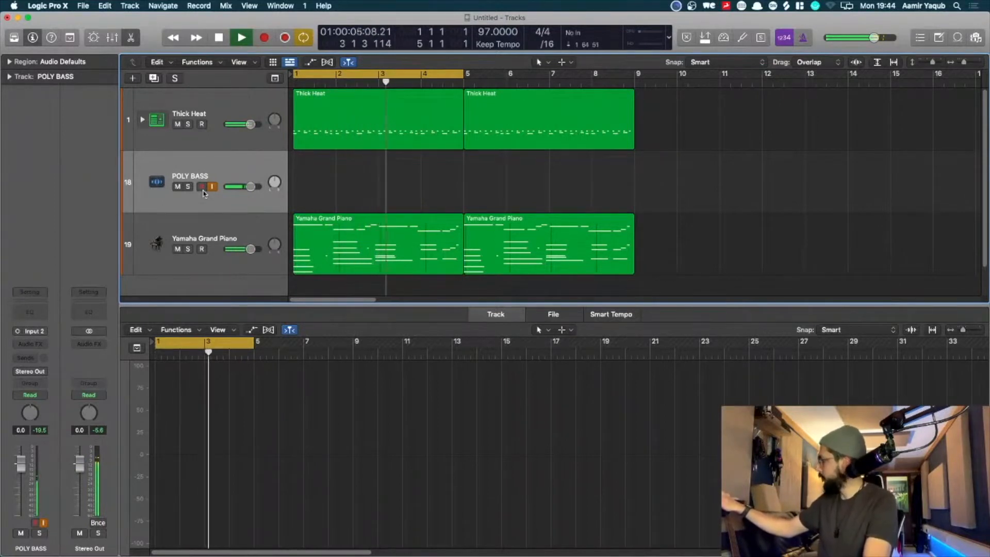
pyautogui.press('Return')
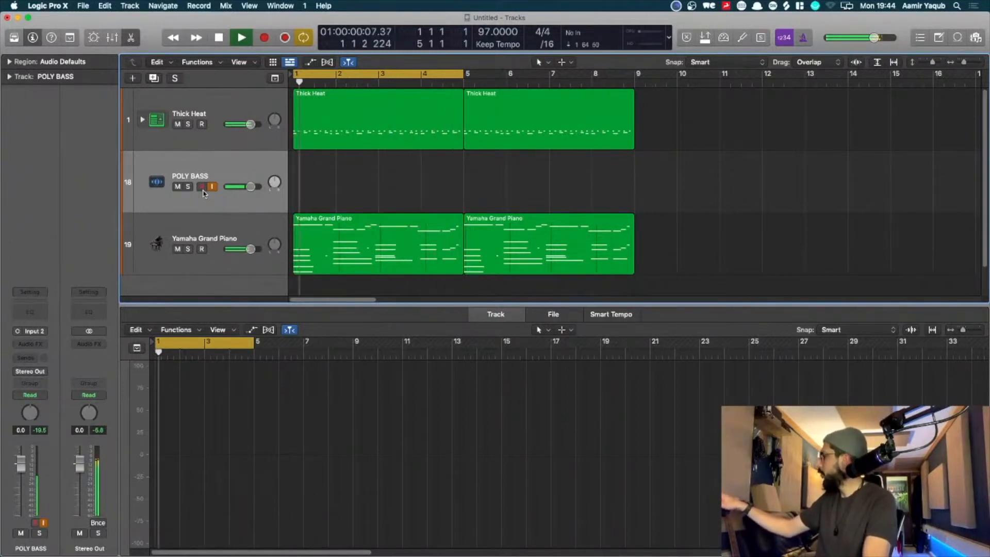
pyautogui.press('space')
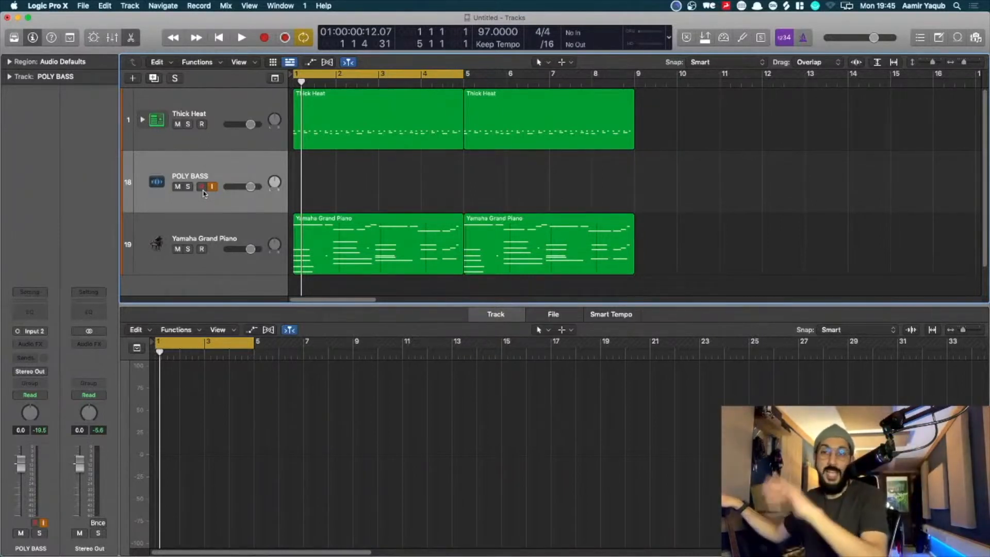
# Step: Record a bass take on POLY BASS across the four-bar cycle and clear the peak level readings
pyautogui.press('r')
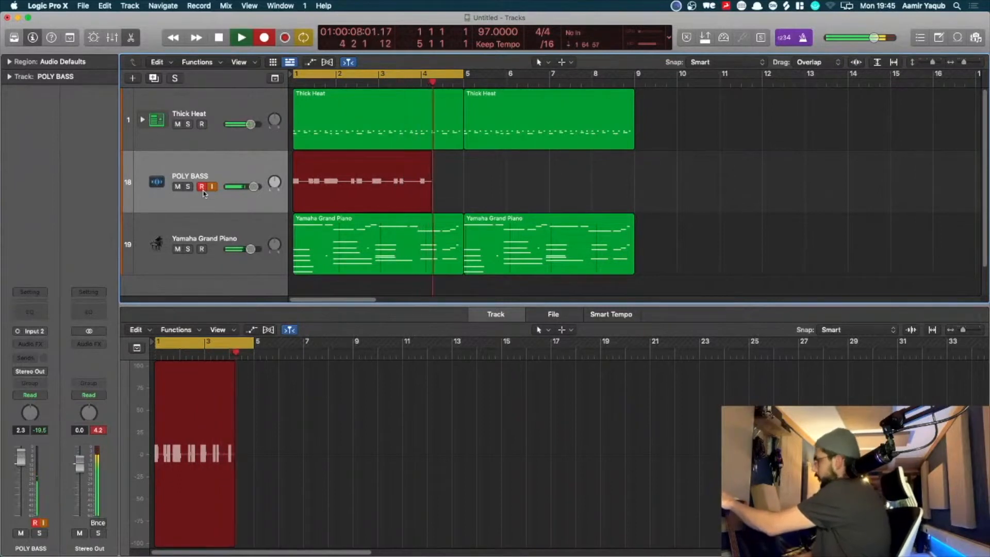
pyautogui.press('space')
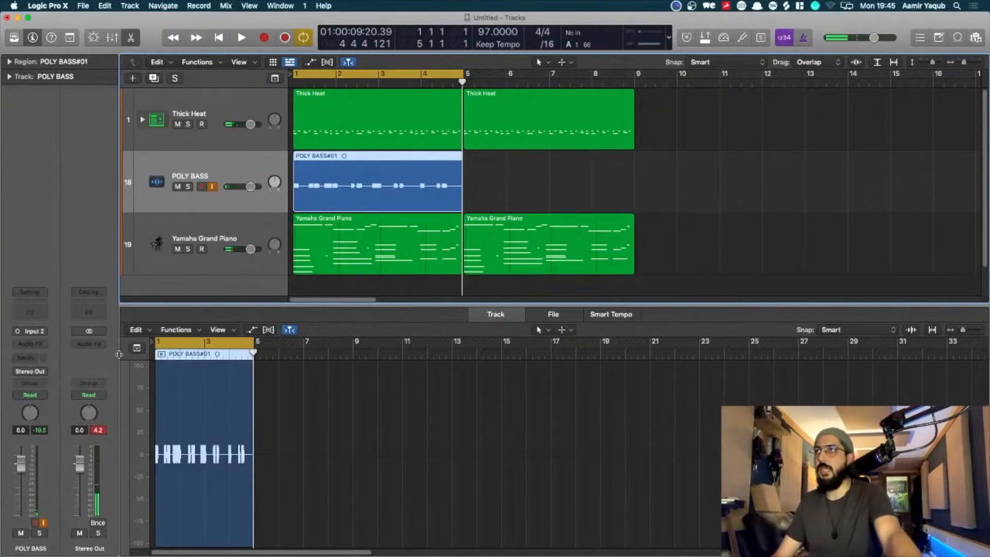
pyautogui.click(99, 430)
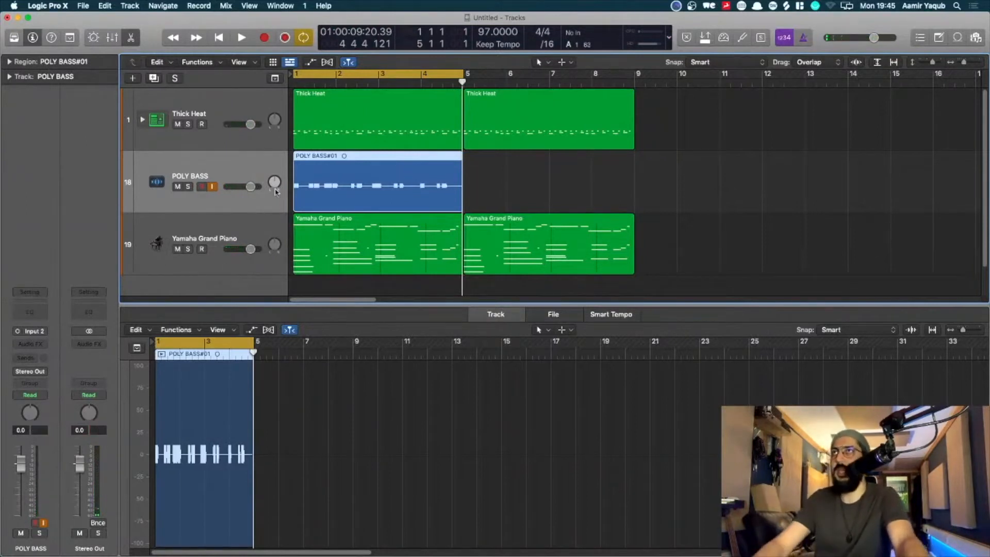
# Step: Select all three tracks, deselect their regions, and play back the cycle to hear the recorded bass with the other parts
pyautogui.press('super+Up')
pyautogui.click(220, 110)
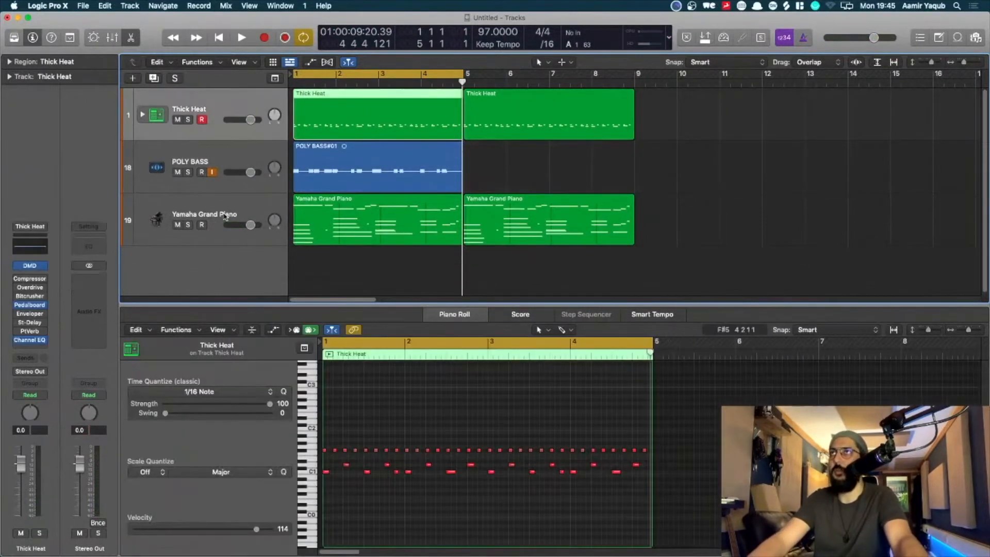
pyautogui.keyDown('shift'); pyautogui.click(223, 213); pyautogui.keyUp('shift')
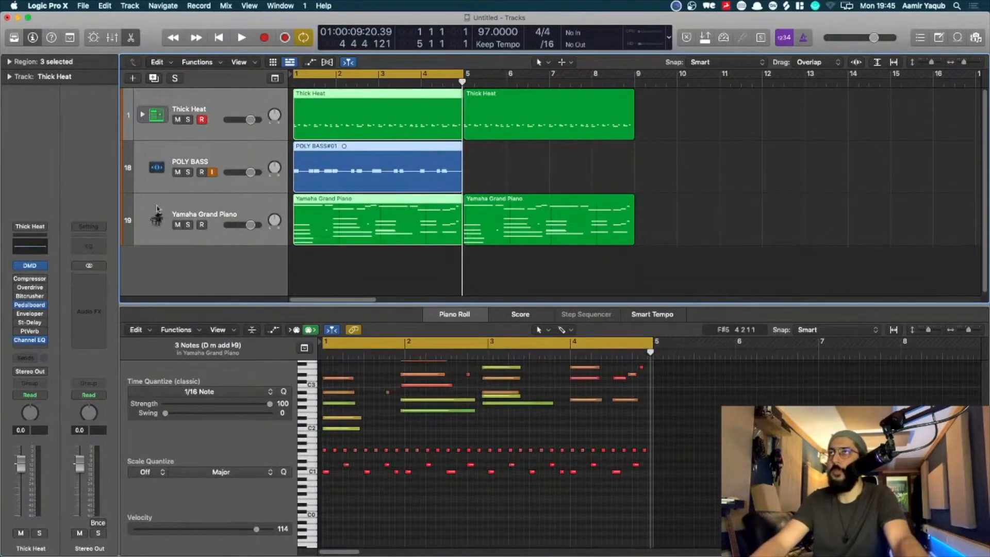
pyautogui.click(552, 161)
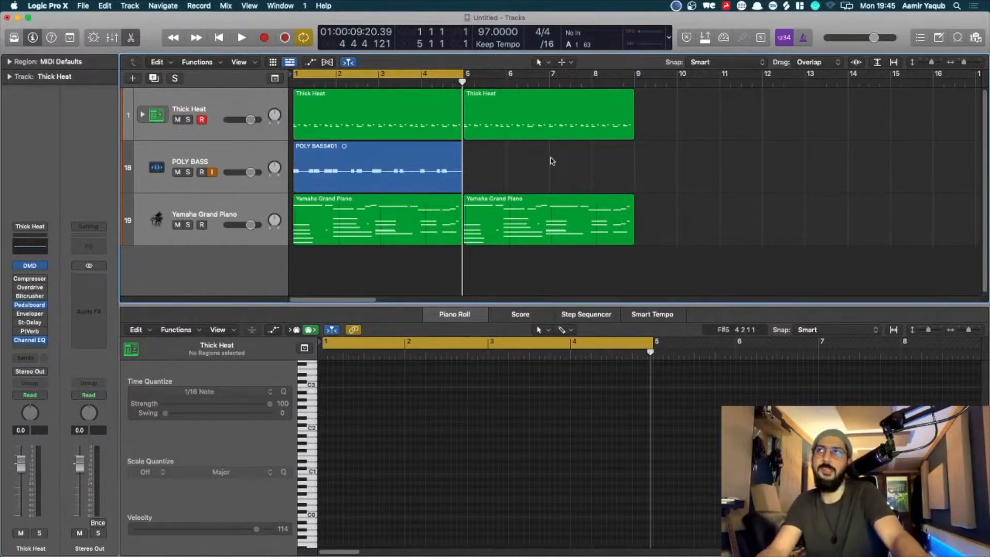
pyautogui.press('space')
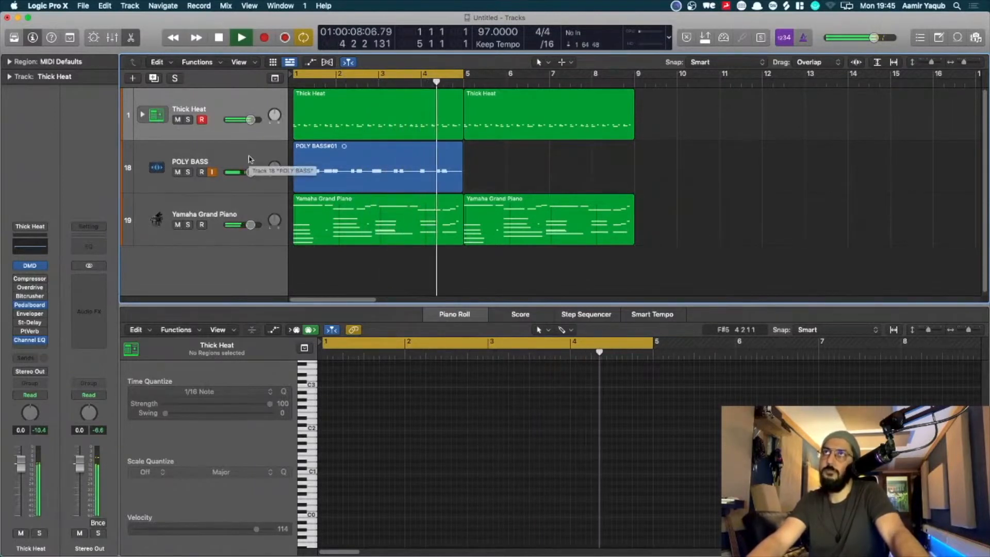
pyautogui.press('space')
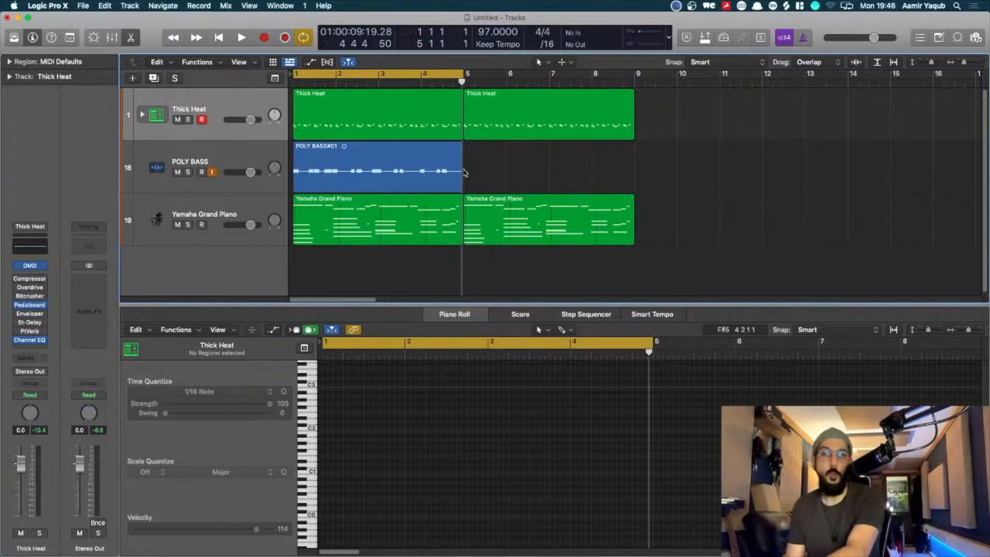
# Step: Select the POLY BASS track, close the editor, and record a second bass take over the four-bar cycle
pyautogui.press('r')
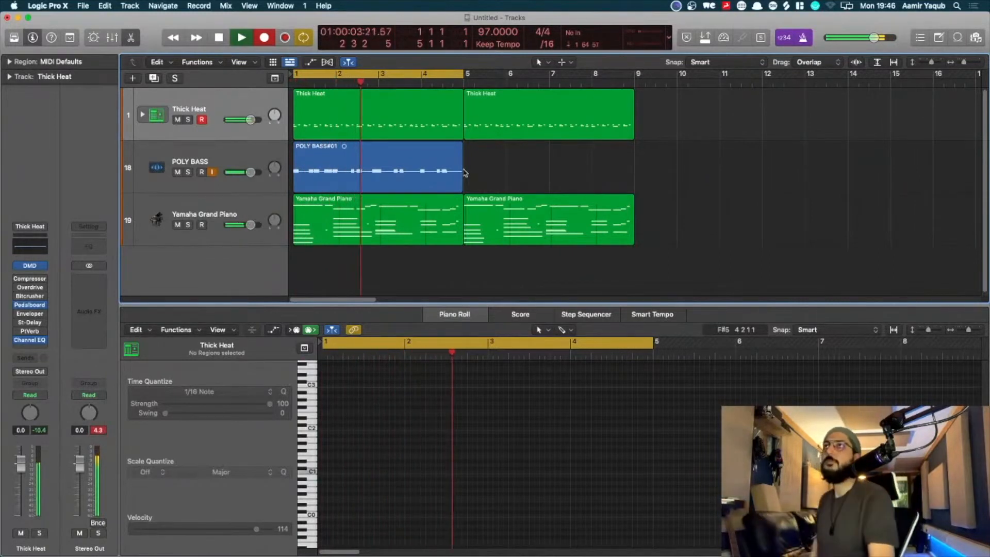
pyautogui.press('space')
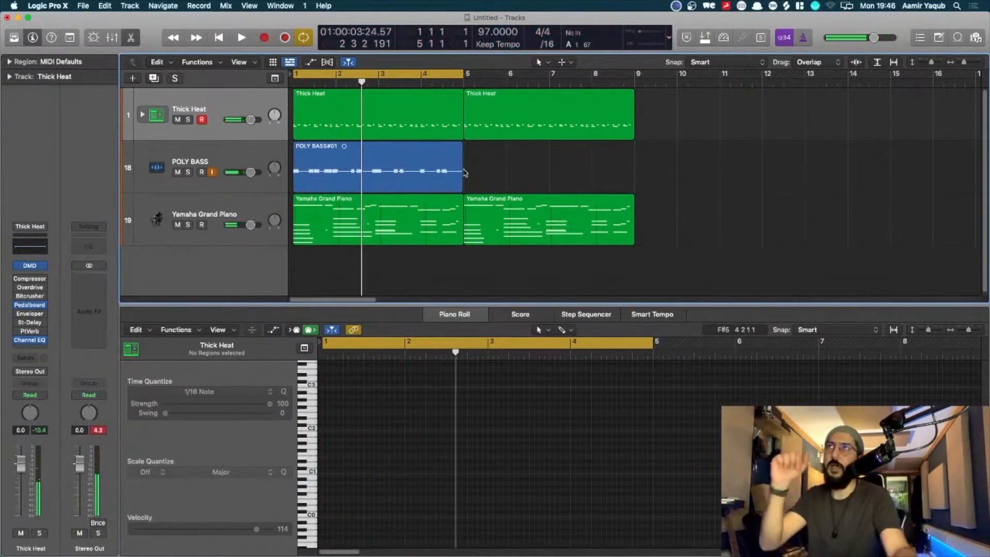
pyautogui.click(223, 151)
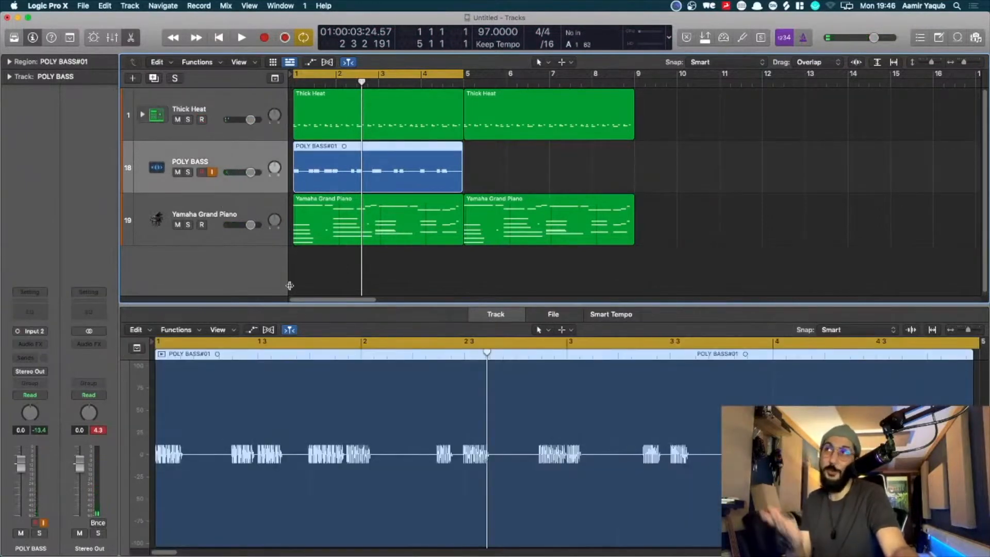
pyautogui.press('e')
pyautogui.press('r')
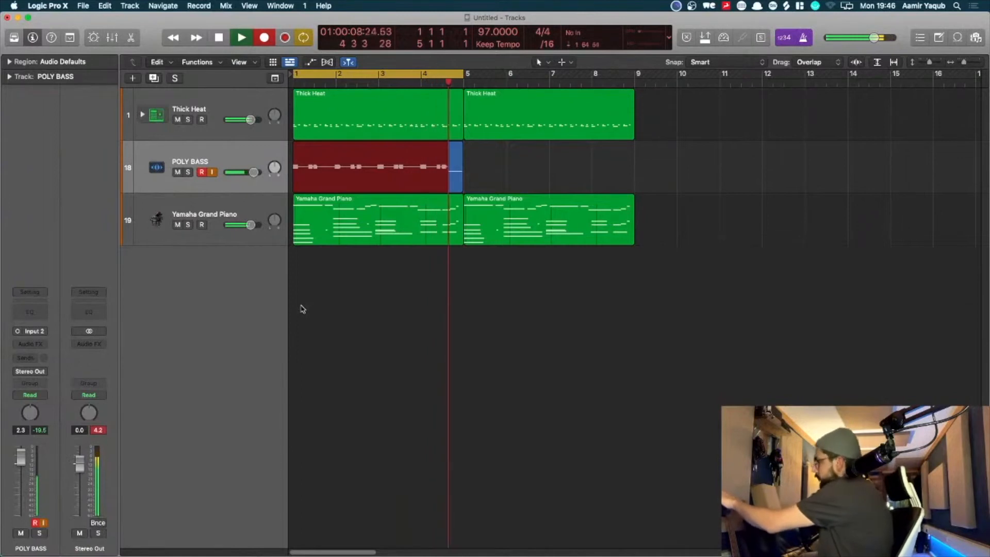
pyautogui.press('space')
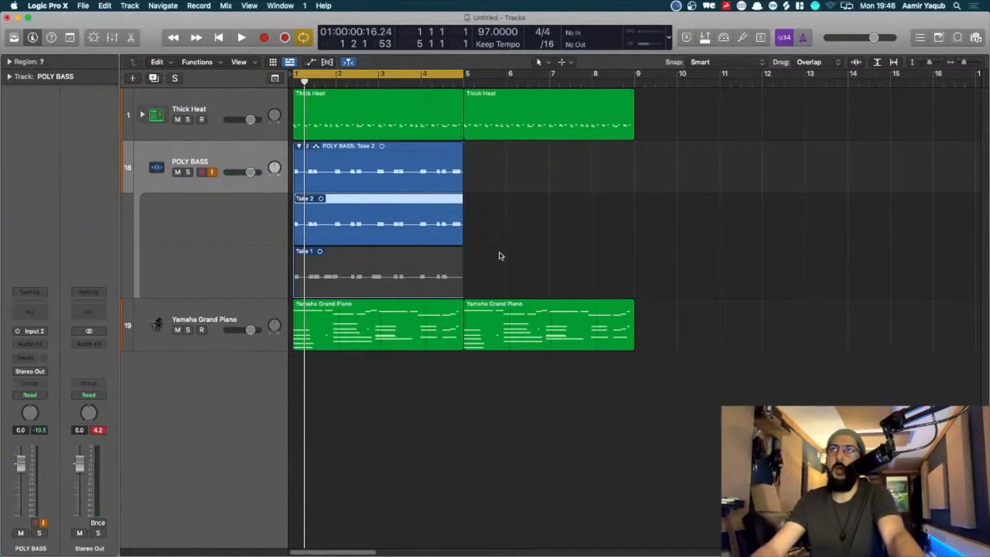
# Step: Comp the POLY BASS takes, using Take 1 from bar 1 to just before bar 3 and Take 2 for the rest
pyautogui.press('super+Right')
pyautogui.press('super+Down')
pyautogui.press('super+Down')
pyautogui.scroll(1, 501, 255)
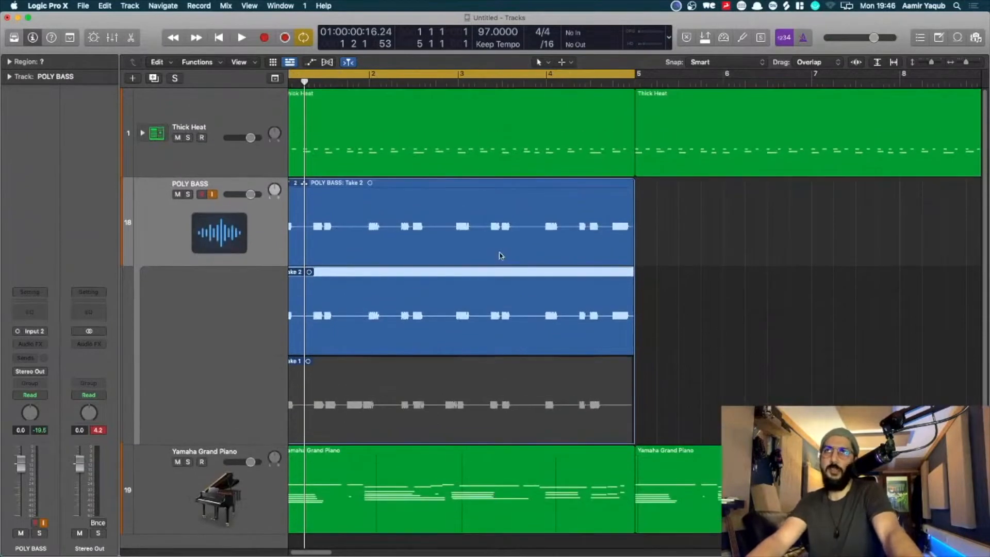
pyautogui.hscroll(-1, 501, 256)
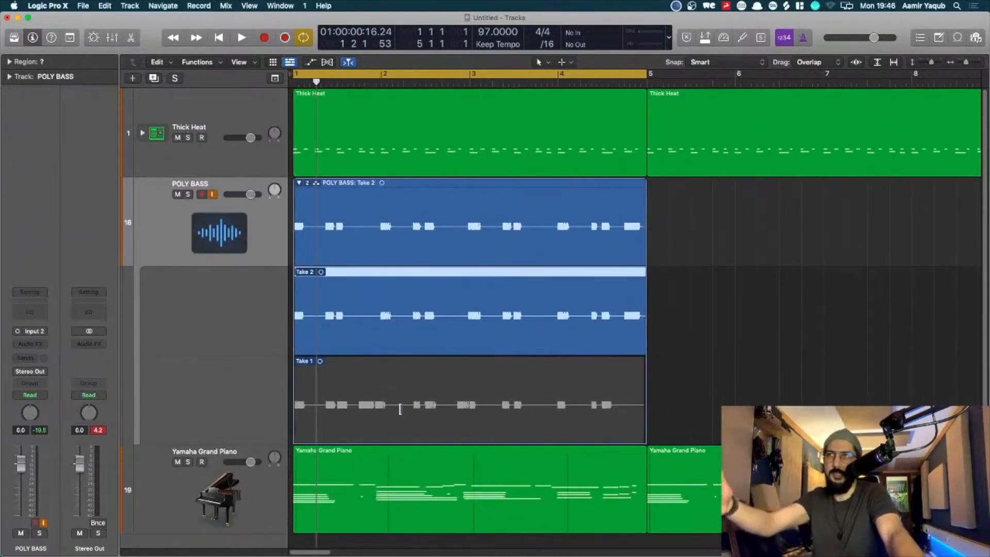
pyautogui.click(400, 381)
pyautogui.click(414, 295)
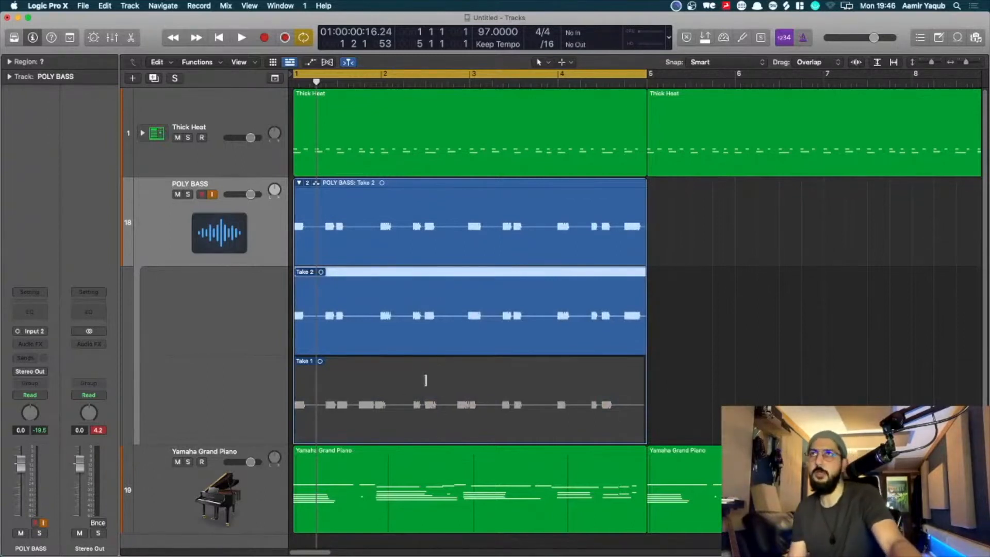
pyautogui.moveTo(444, 382); pyautogui.dragTo(295, 382)
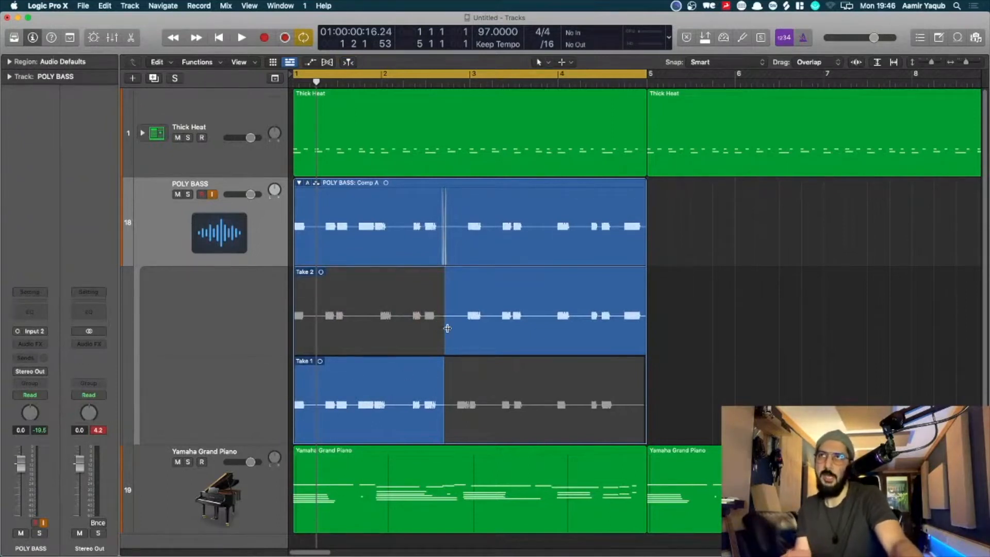
pyautogui.moveTo(445, 329); pyautogui.dragTo(454, 329)
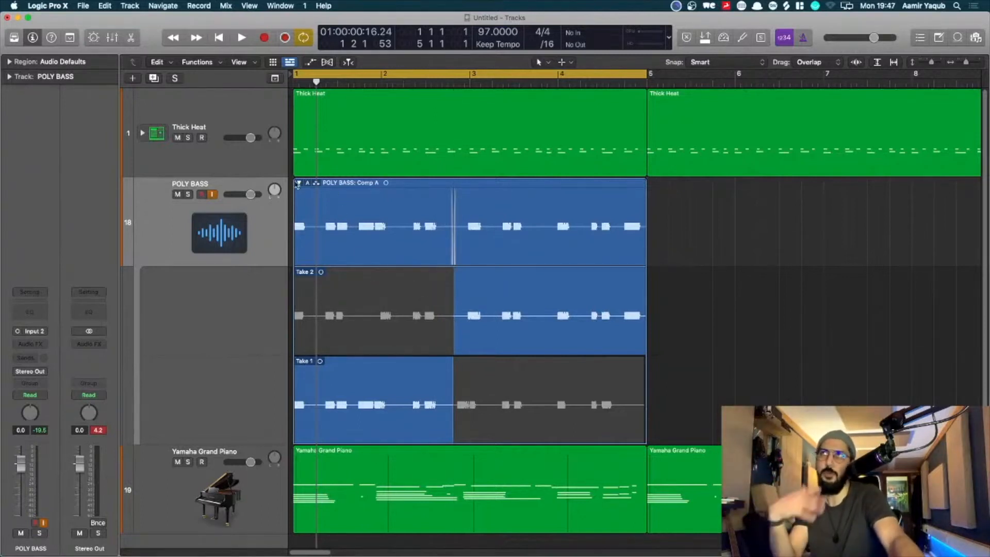
# Step: Collapse the POLY BASS take folder to its comp and inspect the join between the two takes
pyautogui.click(298, 183)
pyautogui.click(298, 184)
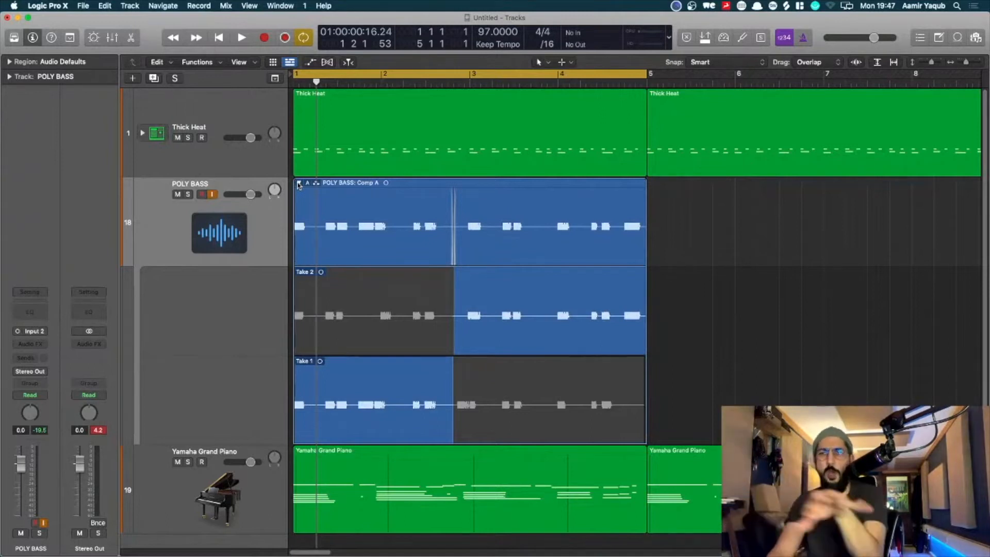
pyautogui.click(299, 183)
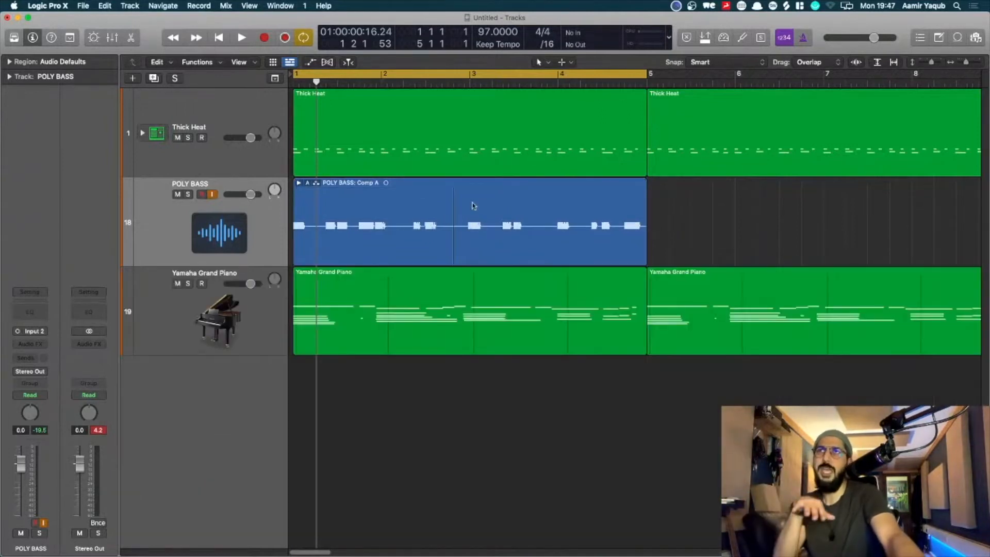
pyautogui.press('super+Right')
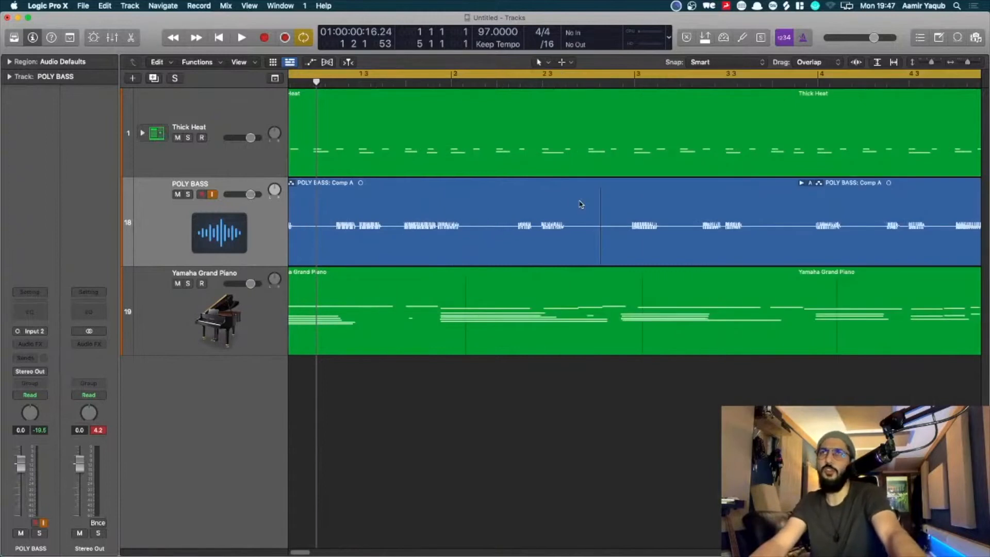
pyautogui.press('super+Left')
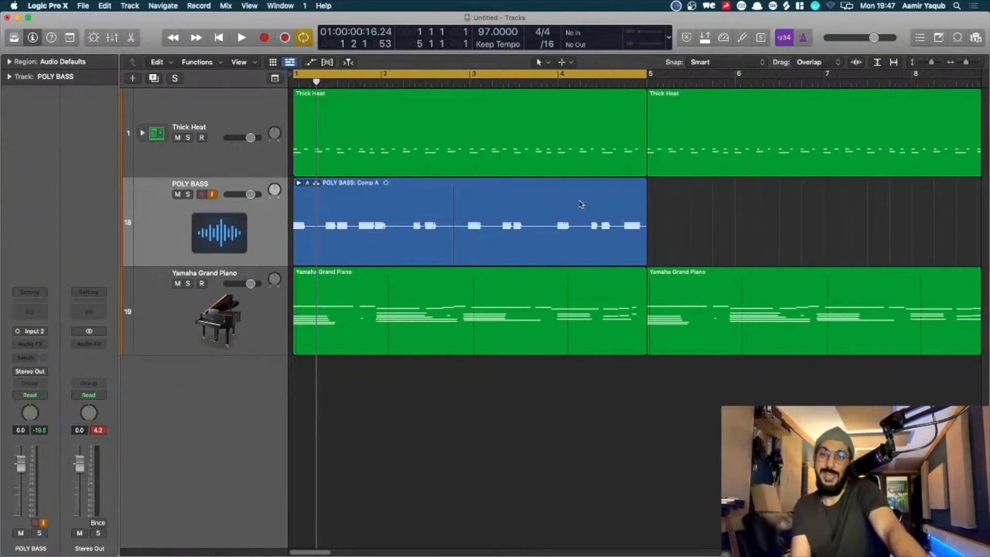
# Step: Enable Autopunch with the punch range covering bars 2 to 4, and play the passage briefly
pyautogui.click(706, 37)
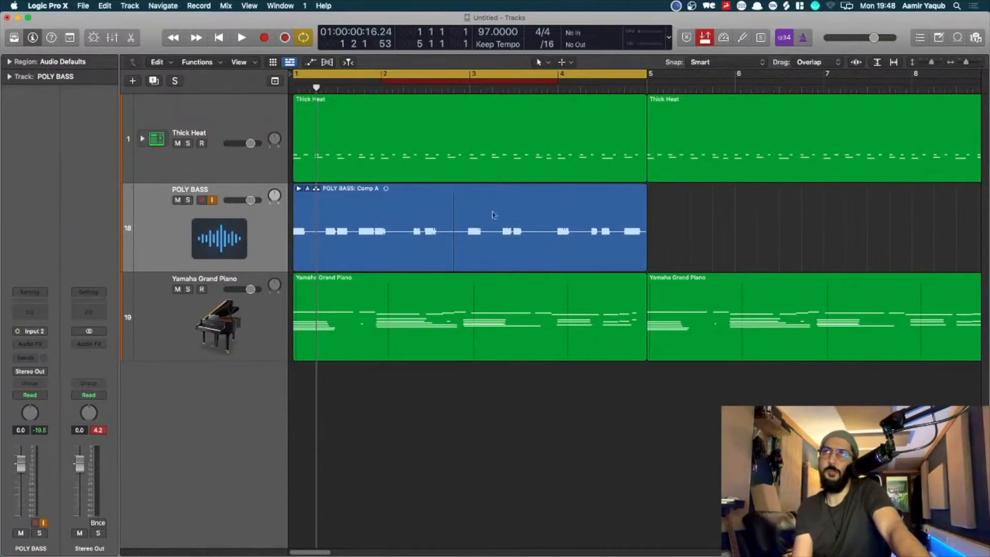
pyautogui.moveTo(471, 82)
pyautogui.mouseDown()
pyautogui.moveTo(521, 83)
pyautogui.moveTo(473, 90)
pyautogui.mouseUp()
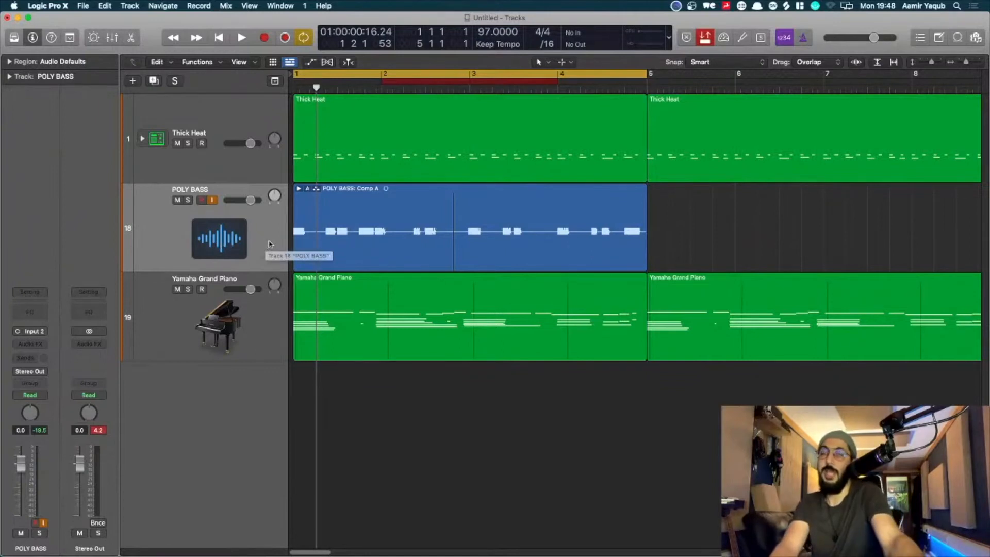
pyautogui.press('space')
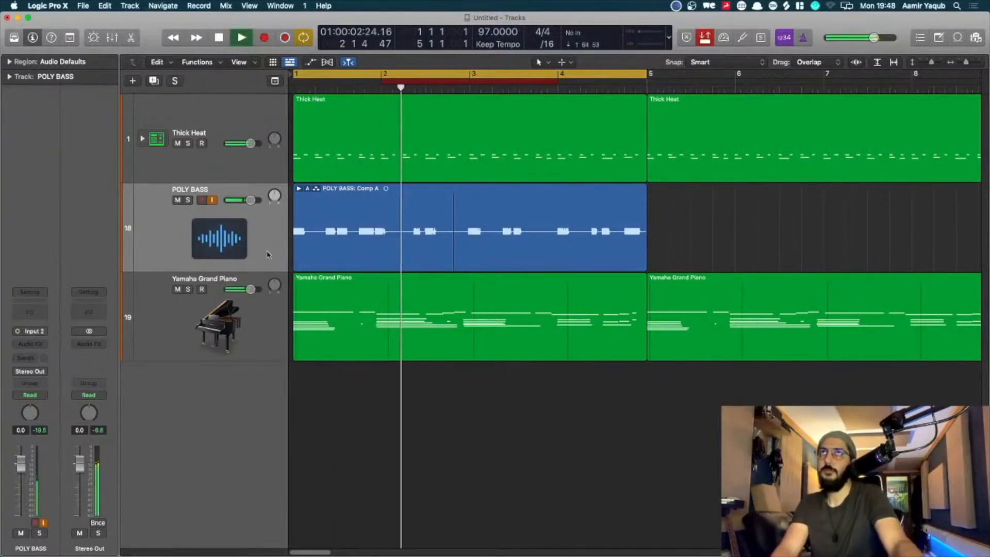
pyautogui.press('space')
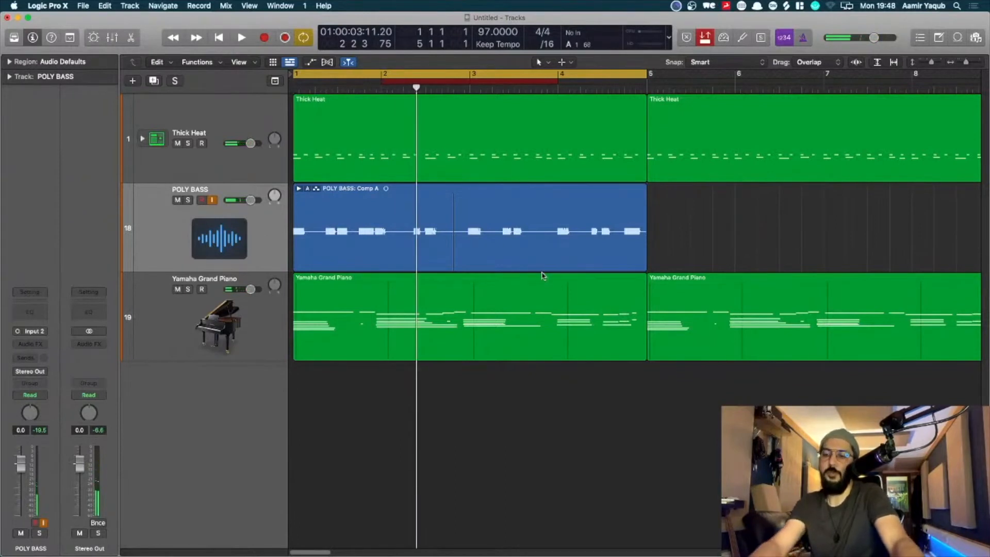
# Step: Record a punch-in take on POLY BASS between bars 2 and 4, and expand the take folder to inspect it
pyautogui.press('r')
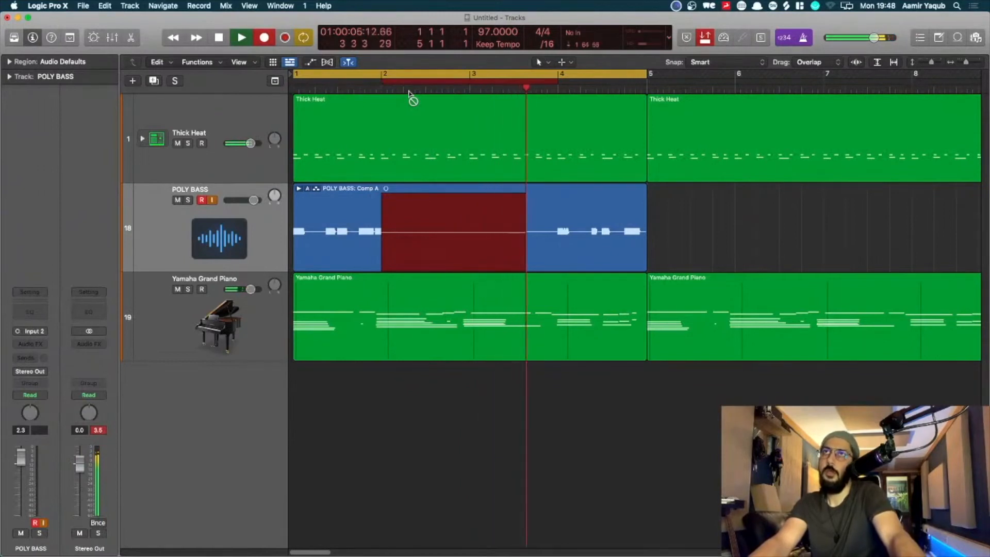
pyautogui.press('space')
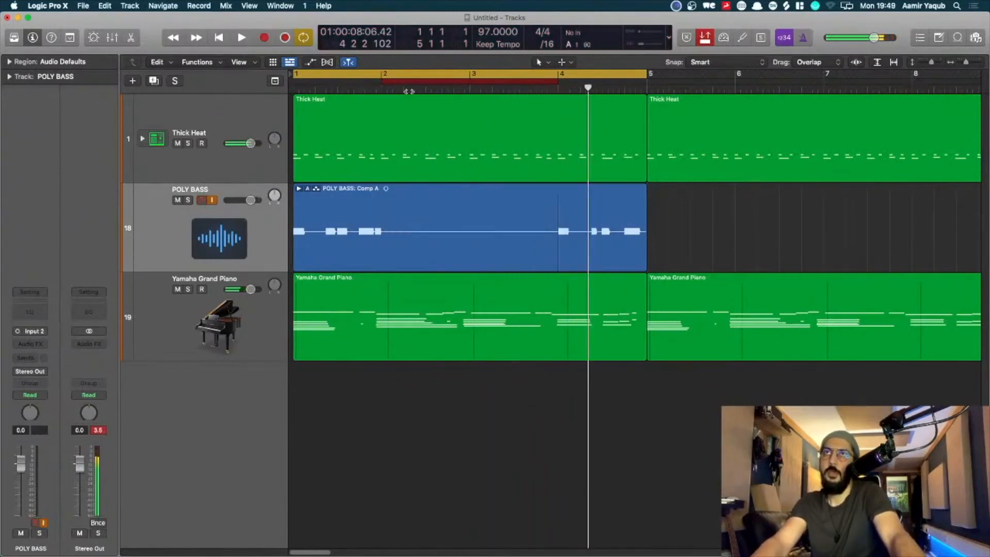
pyautogui.click(299, 189)
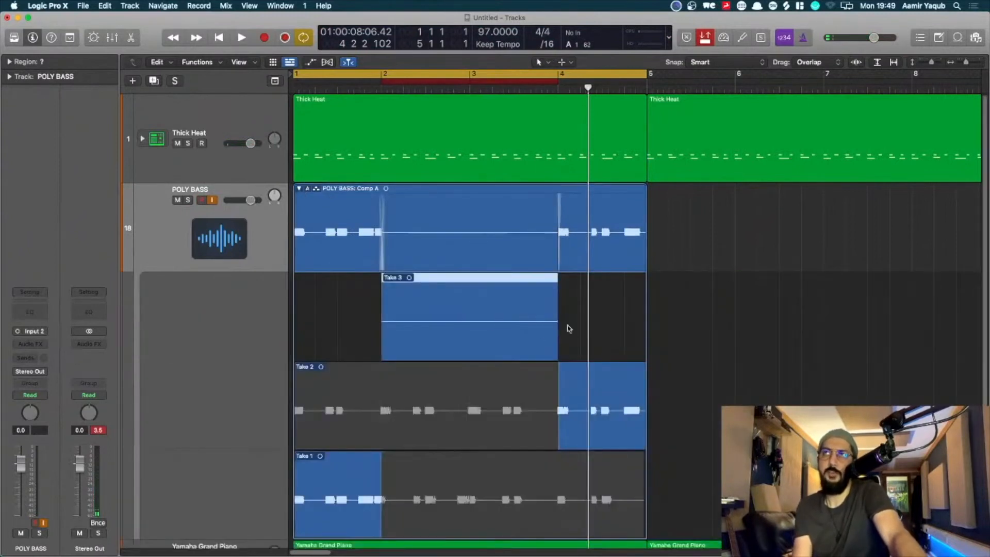
pyautogui.doubleClick(308, 208)
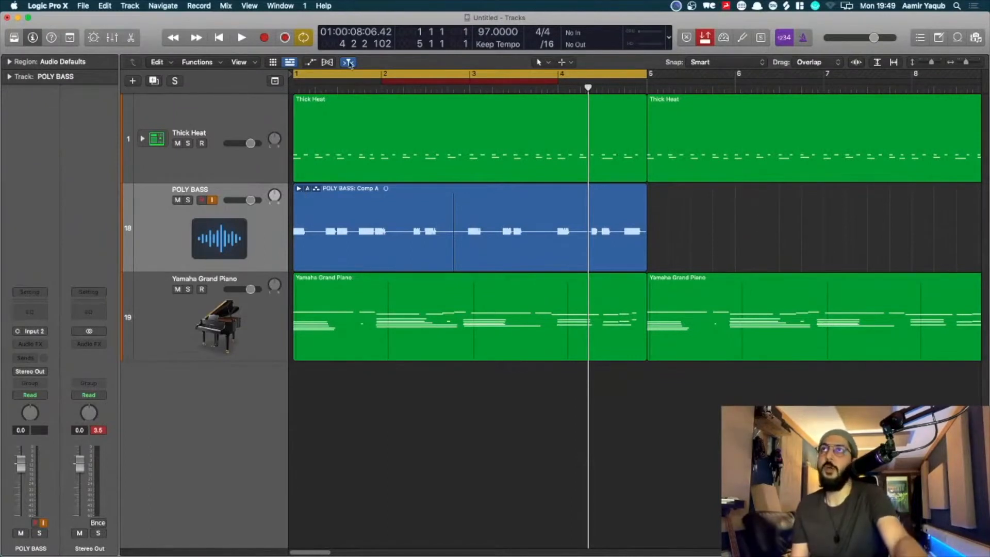
# Step: Move the start of the Autopunch range slightly past bar 2 and save the project as GTV2
pyautogui.moveTo(383, 81); pyautogui.dragTo(391, 81)
pyautogui.press('super+s')
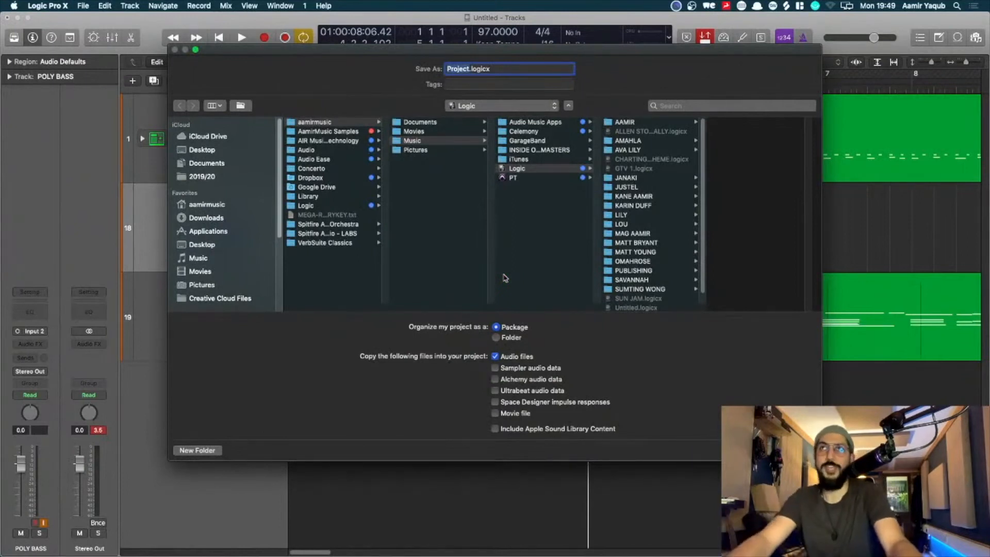
pyautogui.write('GTV2')
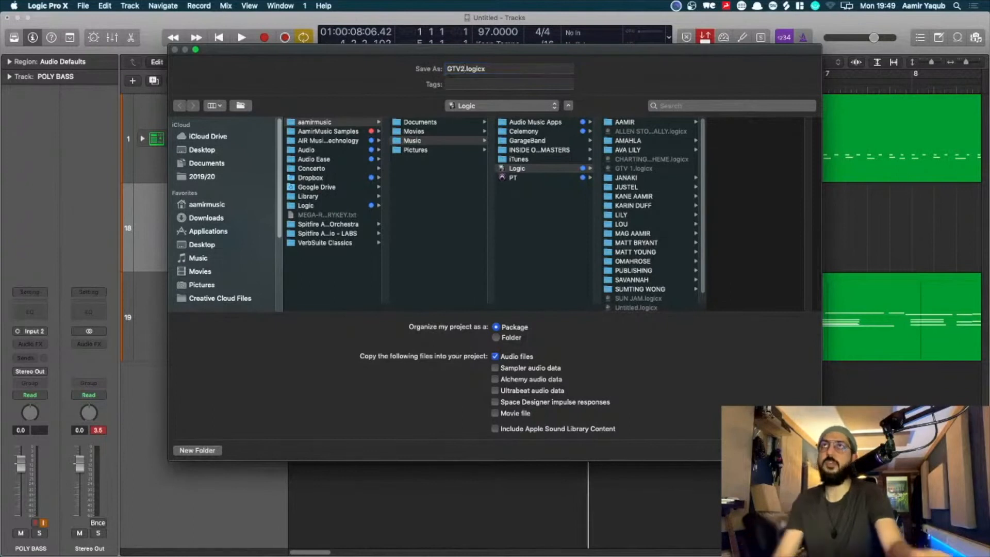
pyautogui.press('Return')
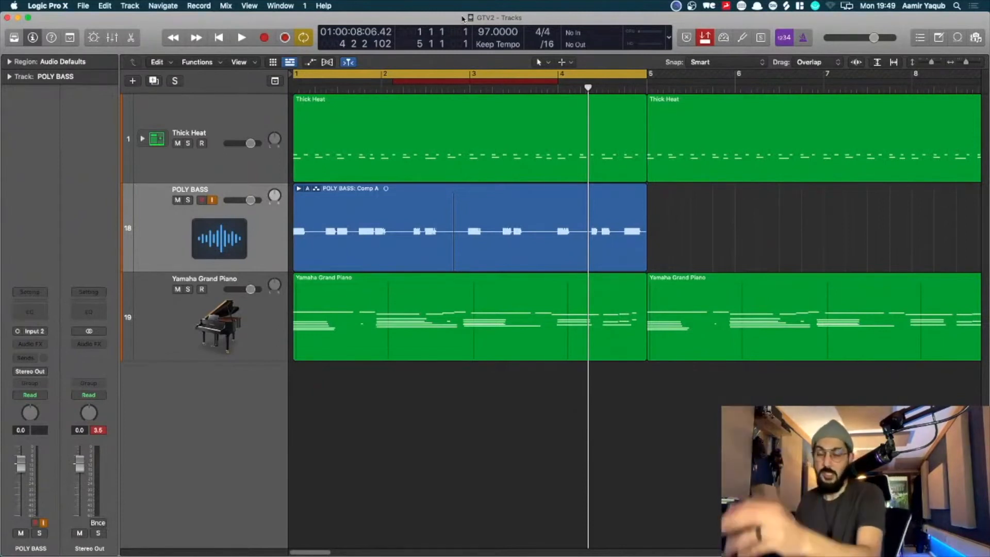
pyautogui.press('super+s')
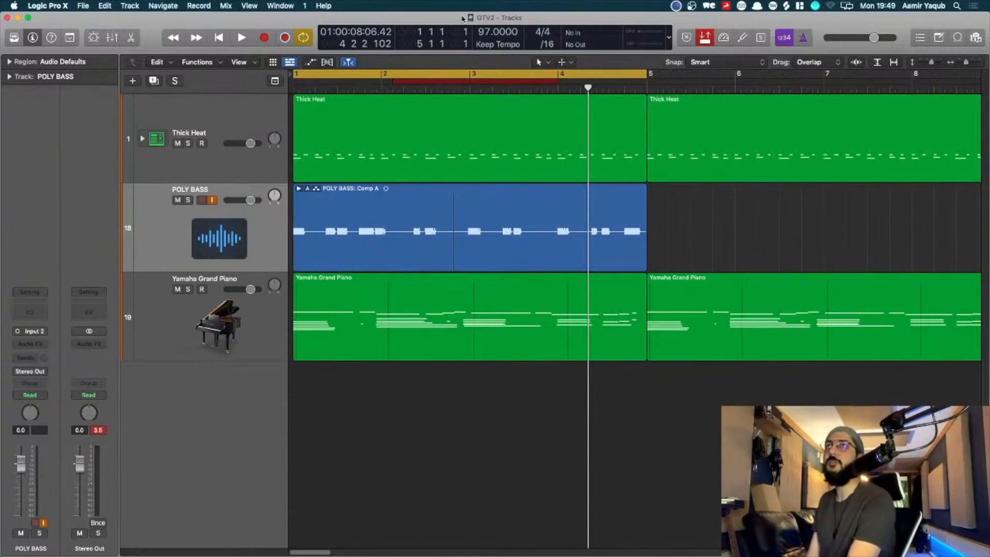
# Step: Record a punch-in take on POLY BASS, and shift the comp join between Take 3 and Take 2 to slightly before bar 4
pyautogui.press('r')
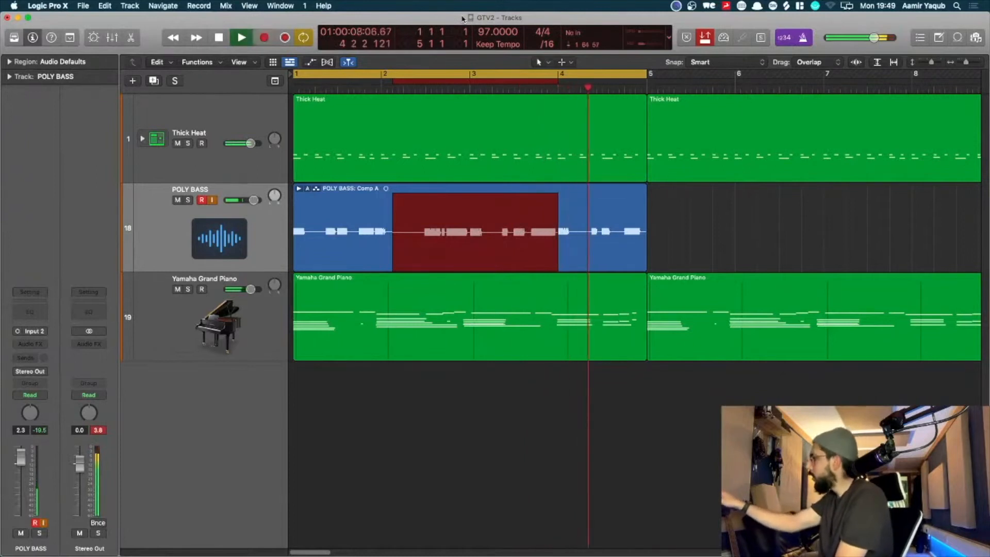
pyautogui.press('space')
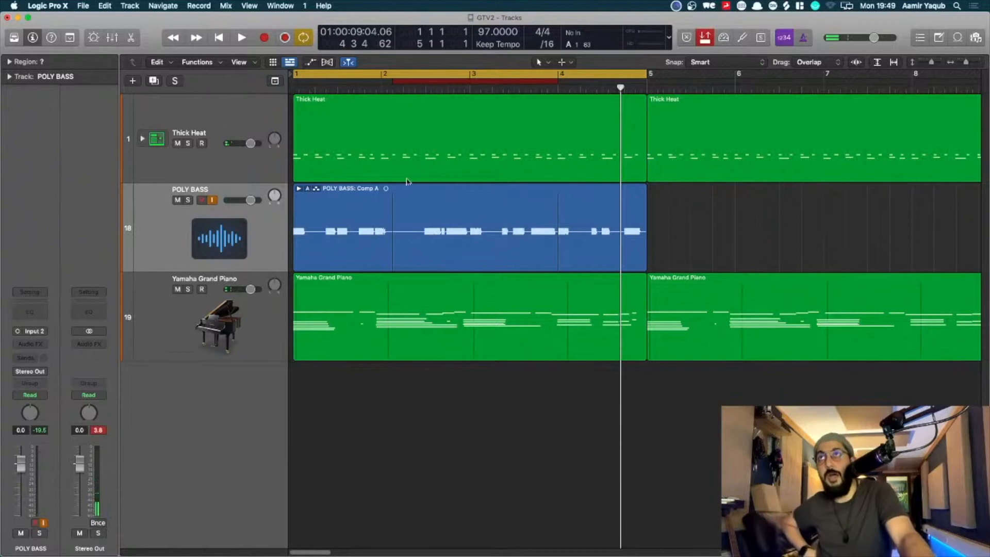
pyautogui.click(298, 190)
pyautogui.scroll(-3, 430, 371)
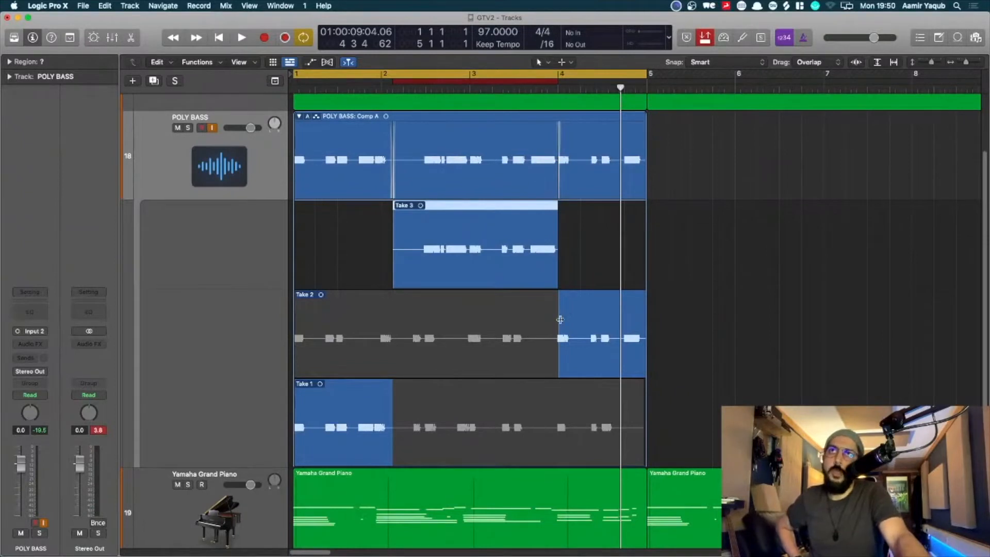
pyautogui.moveTo(558, 320); pyautogui.dragTo(554, 345)
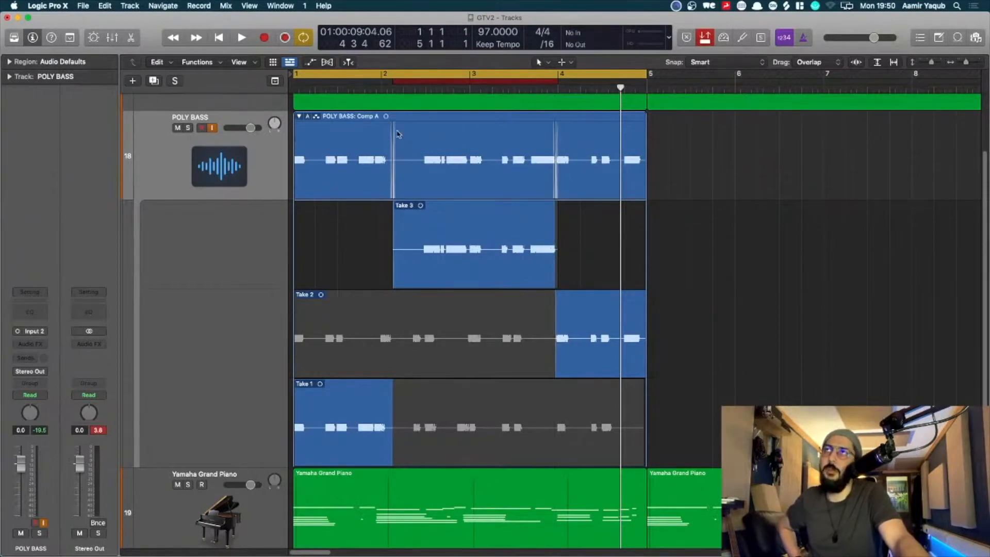
# Step: Switch from Autopunch to Low Latency Mode and play the comped passage briefly
pyautogui.click(700, 38)
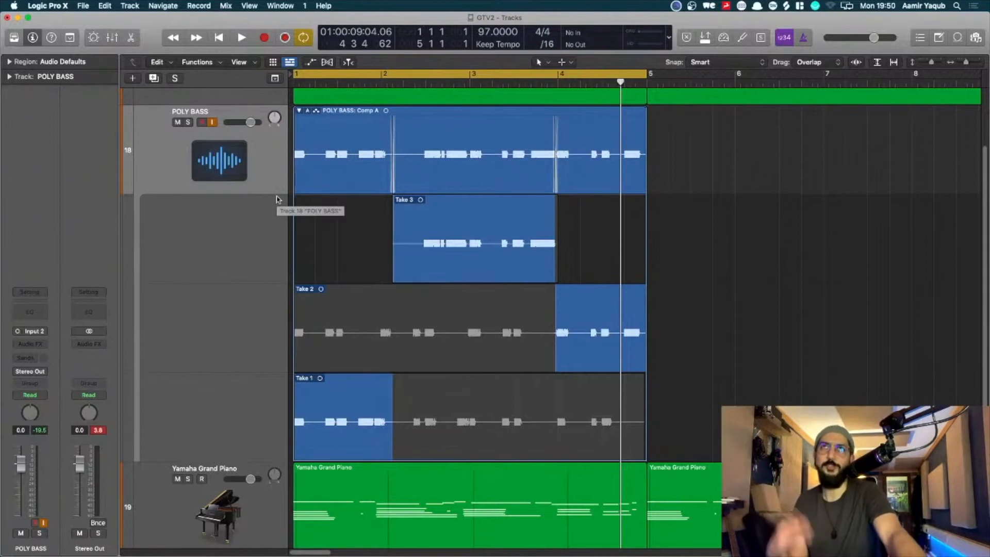
pyautogui.click(725, 38)
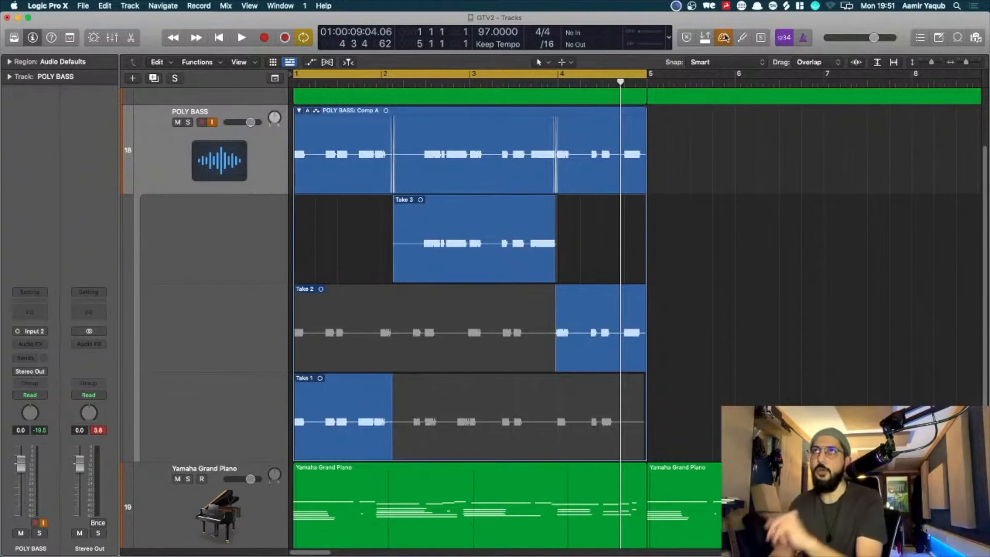
pyautogui.press('space')
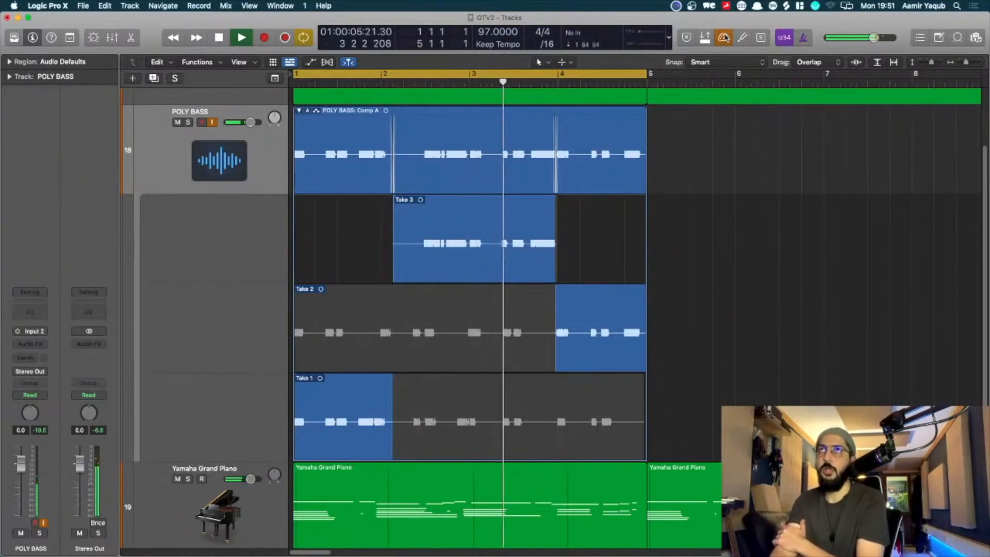
pyautogui.press('space')
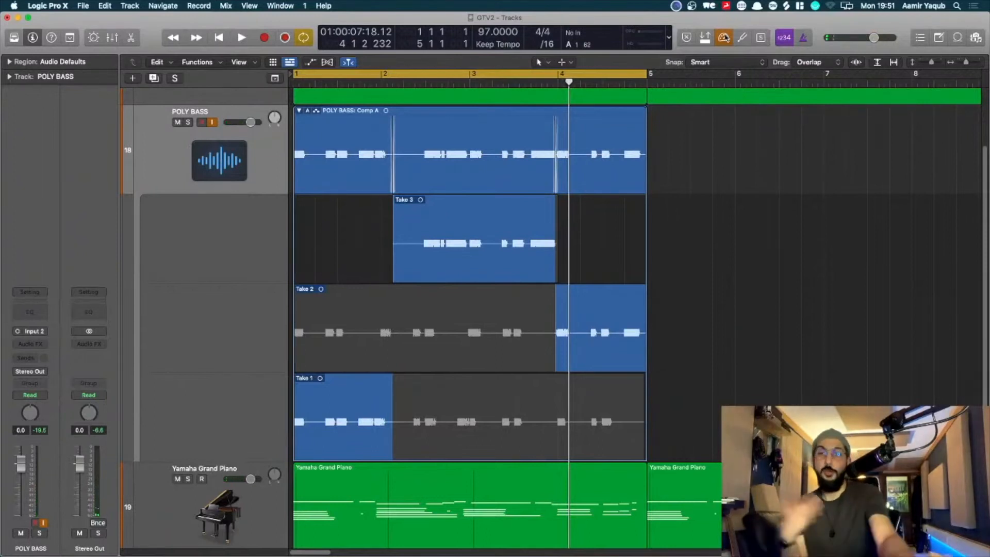
# Step: Enable Replace mode and record a new take over the collapsed POLY BASS take folder from bar 1 to just past bar 5
pyautogui.click(299, 110)
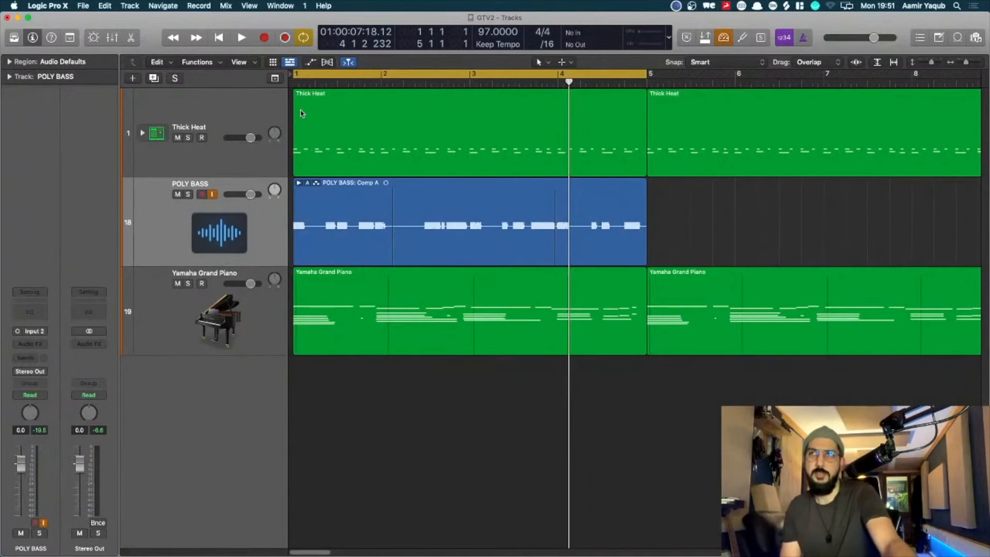
pyautogui.click(429, 223)
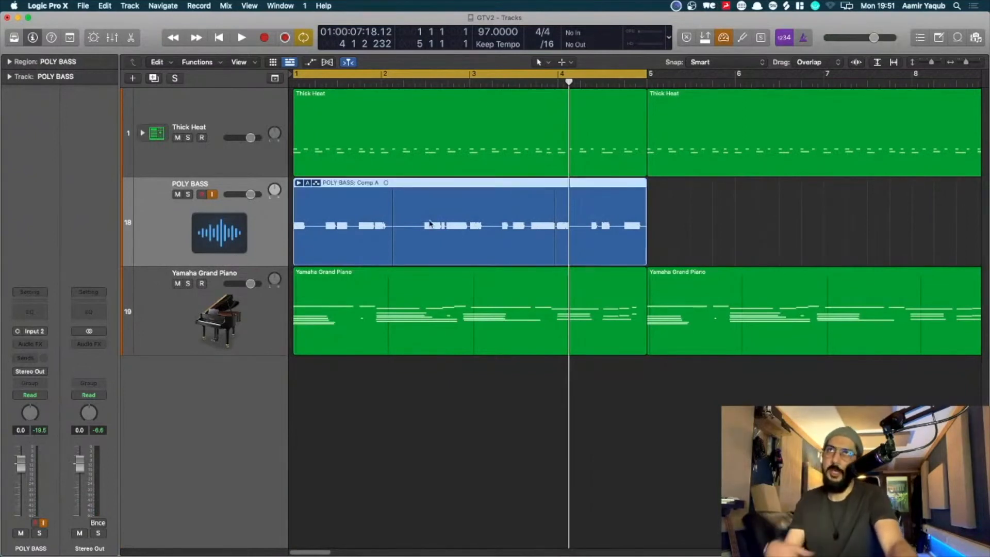
pyautogui.click(684, 37)
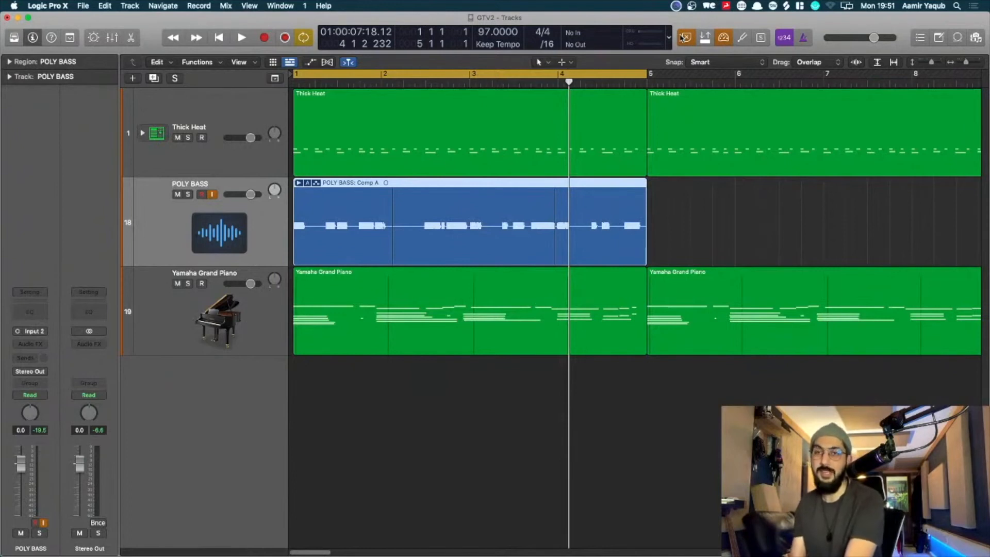
pyautogui.press('r')
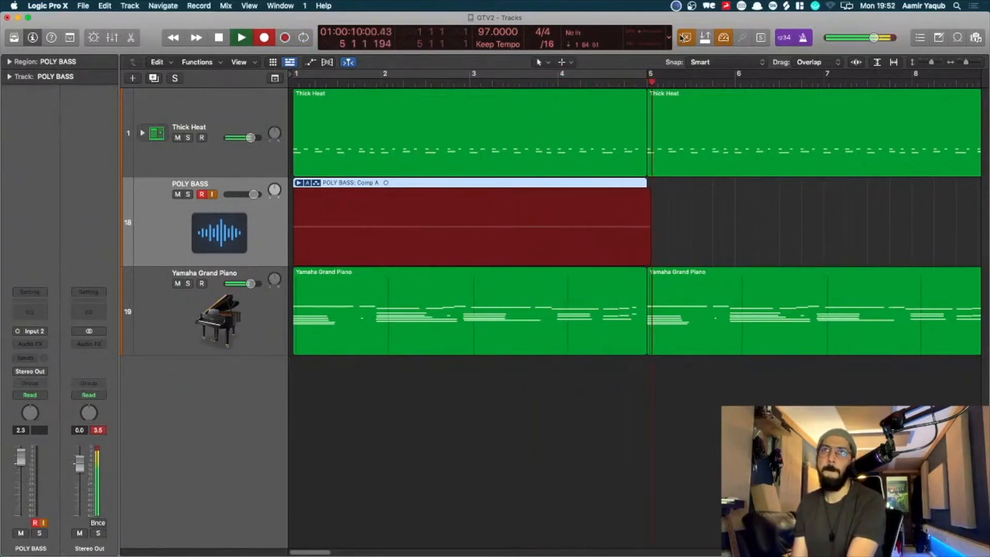
pyautogui.press('space')
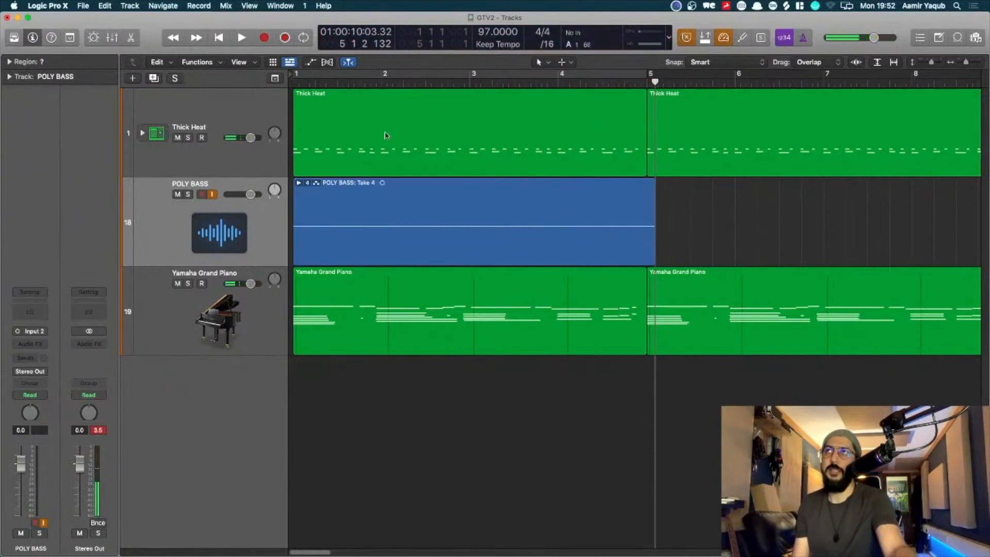
# Step: Expand the POLY BASS take folder to inspect the newly recorded take above the earlier ones, and collapse it again
pyautogui.click(299, 183)
pyautogui.scroll(-3, 471, 295)
pyautogui.scroll(3, 471, 296)
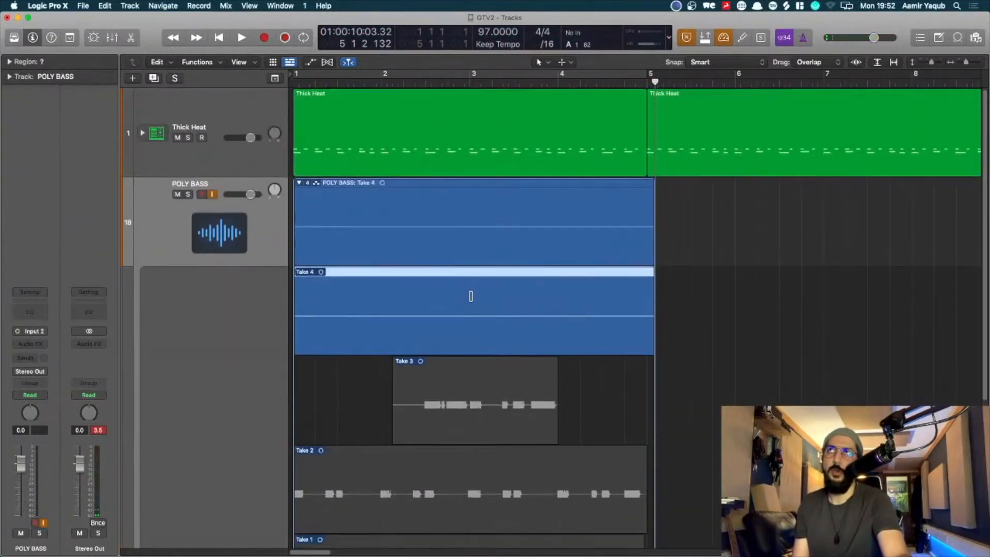
pyautogui.click(299, 183)
# Step: Review the overlapping audio recording options for cycle off and cycle on in the Recording preferences
pyautogui.click(104, 6)
pyautogui.moveTo(47, 6)
pyautogui.moveTo(124, 34)
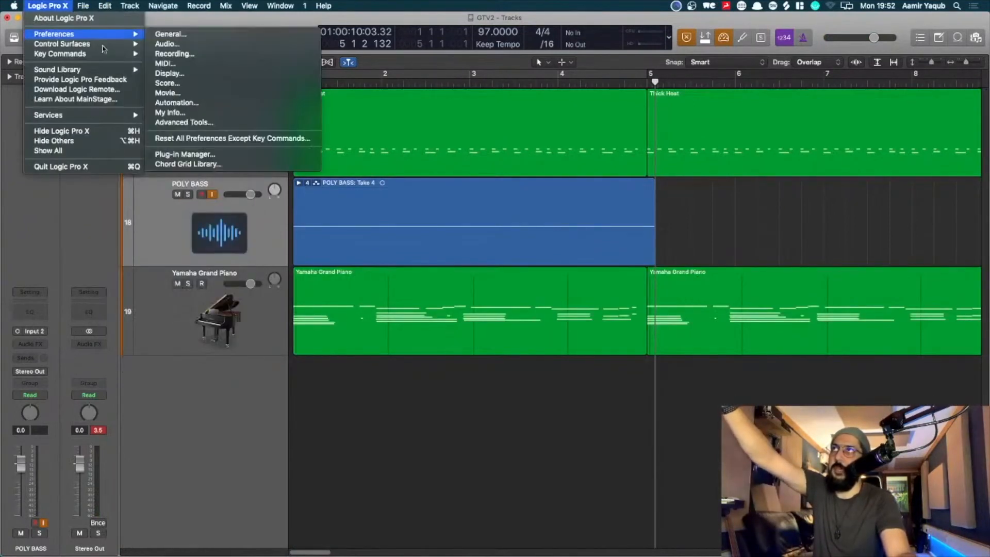
pyautogui.click(207, 55)
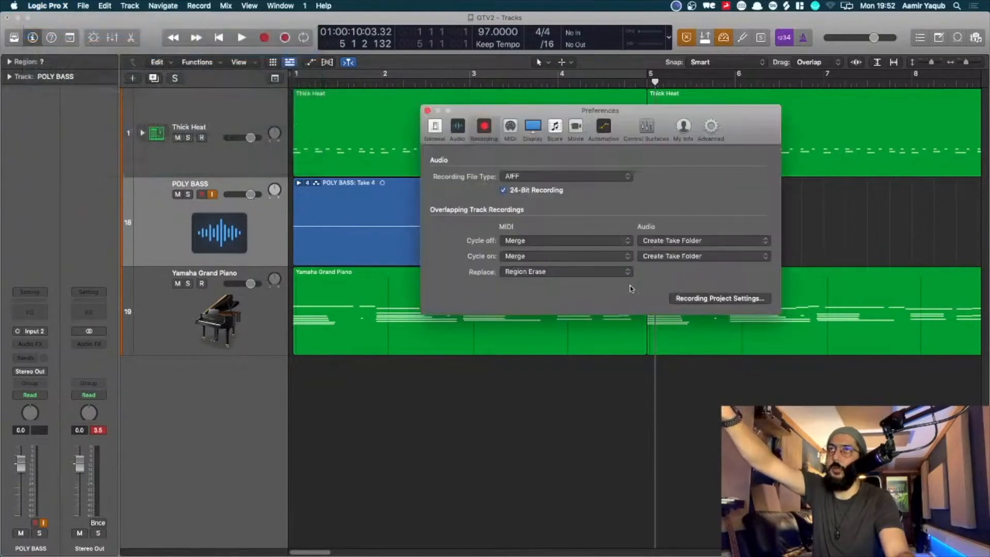
pyautogui.click(679, 242)
pyautogui.click(675, 279)
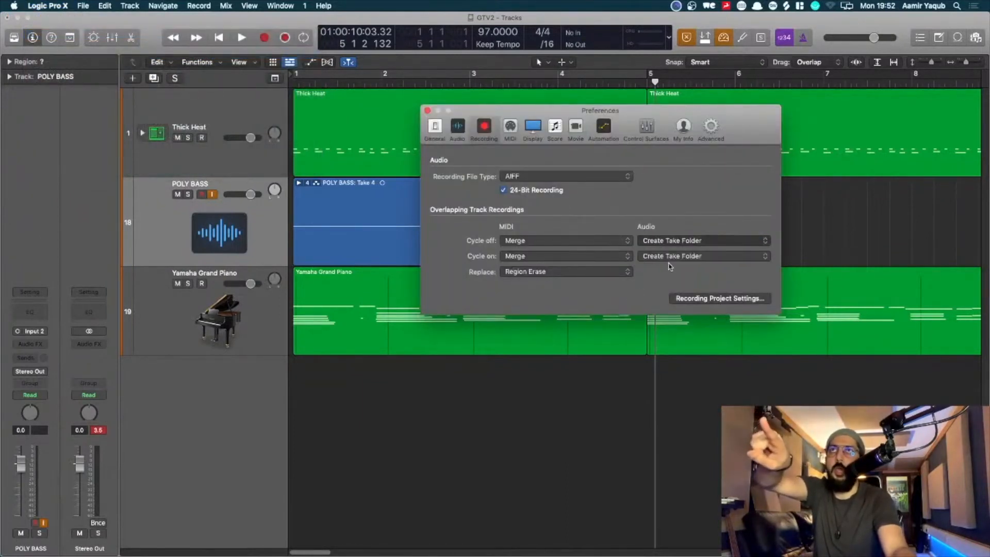
pyautogui.click(676, 256)
pyautogui.click(624, 253)
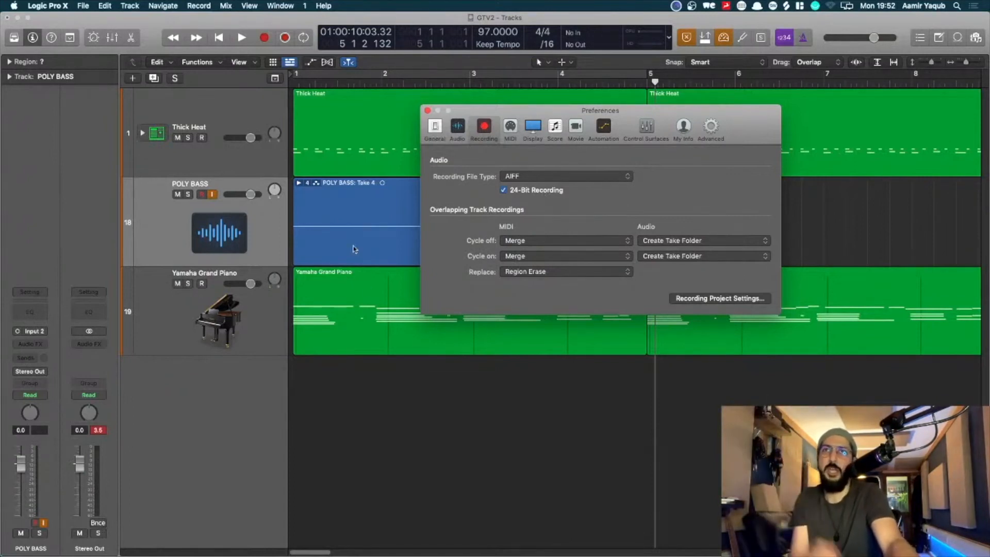
pyautogui.click(428, 111)
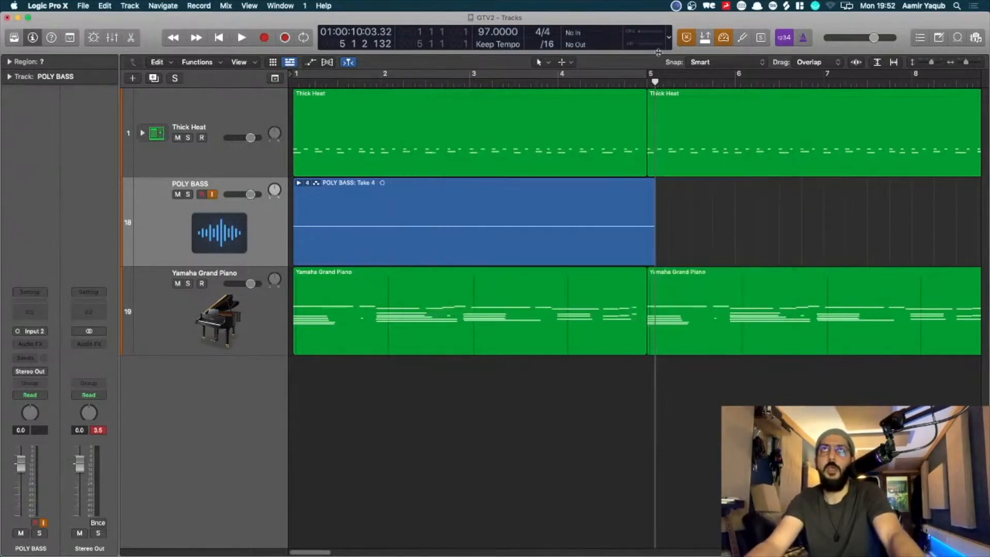
# Step: Try recording in Replace mode on the Yamaha Grand Piano track over the start of the region at bar 5
pyautogui.click(249, 306)
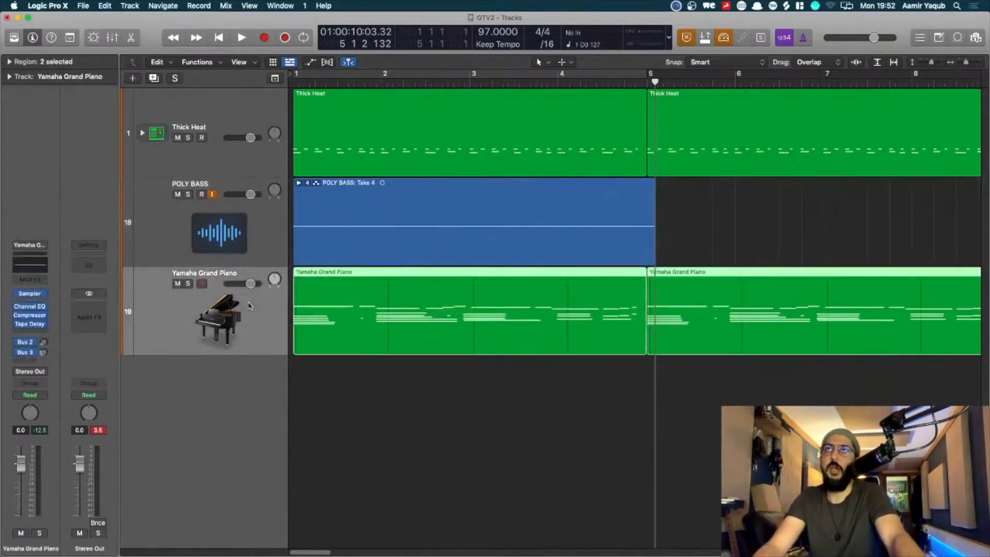
pyautogui.click(406, 470)
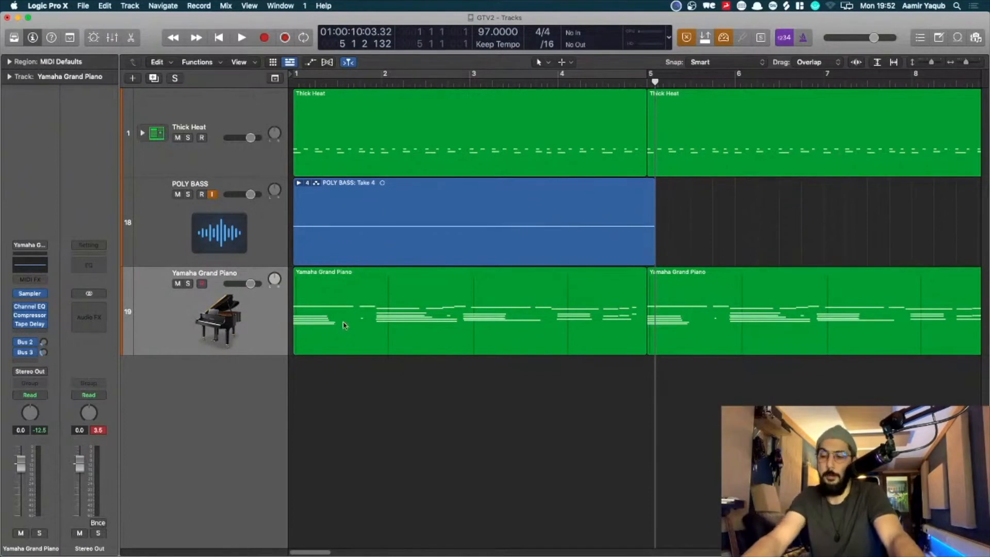
pyautogui.press('r')
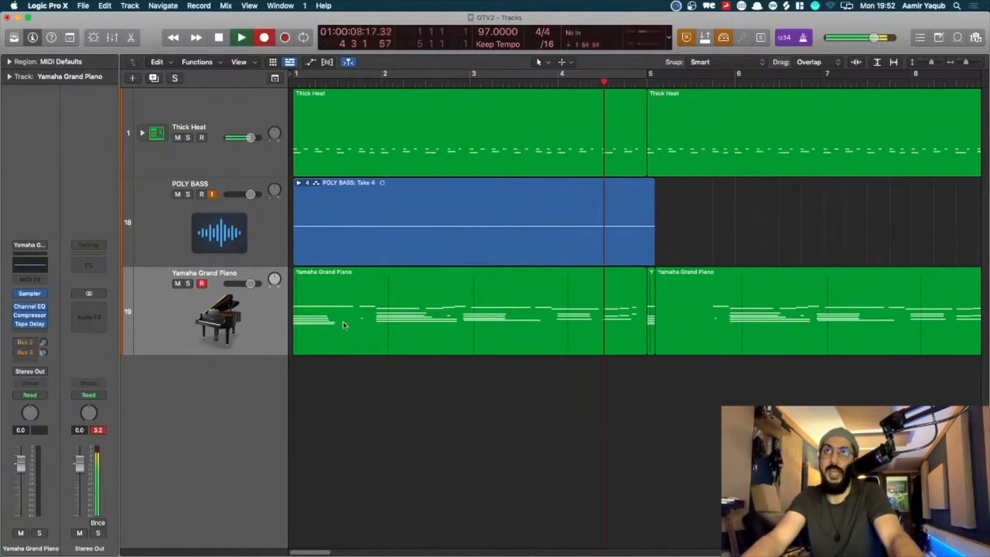
pyautogui.press('space')
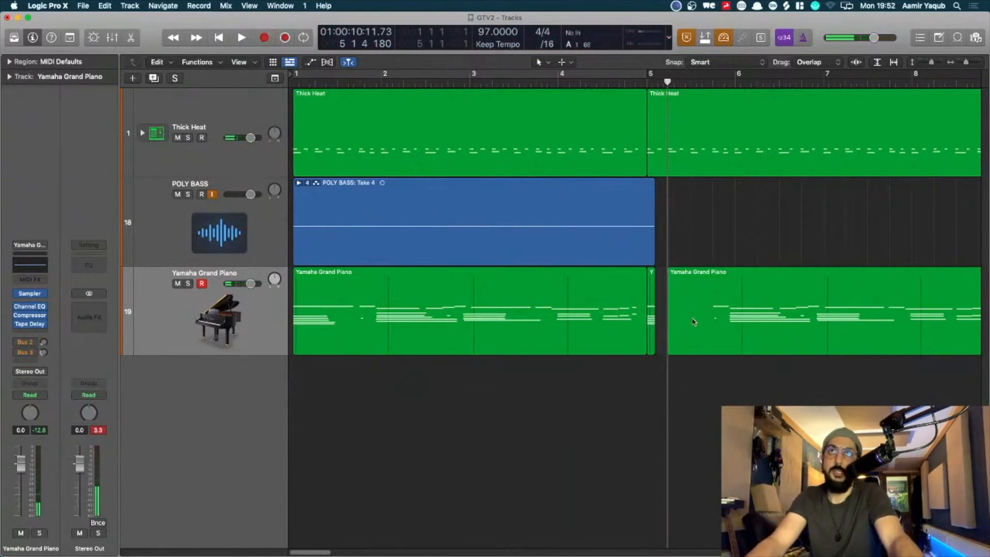
# Step: Undo the Replace-mode recordings on the Yamaha Grand Piano track and play the restored passage briefly
pyautogui.press('super+z')
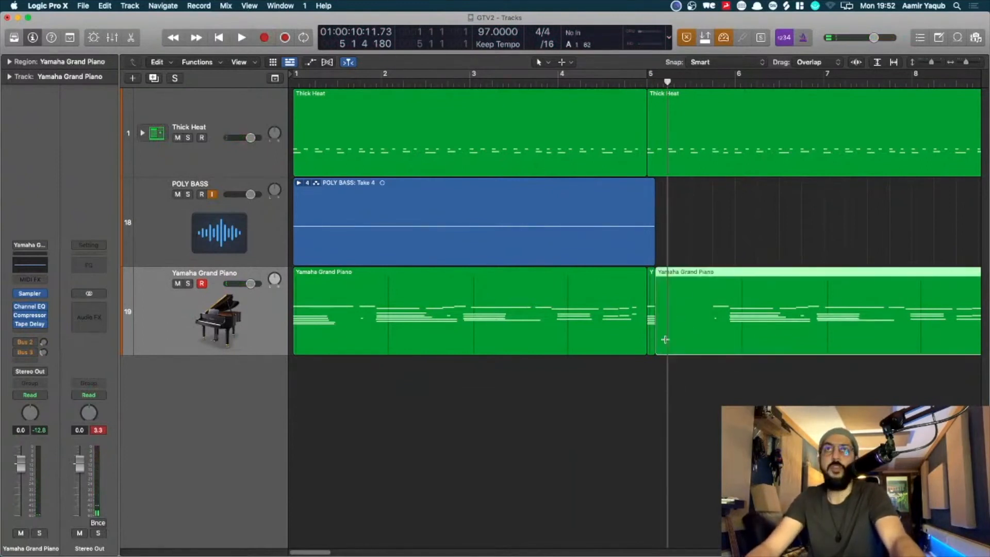
pyautogui.press('super+z')
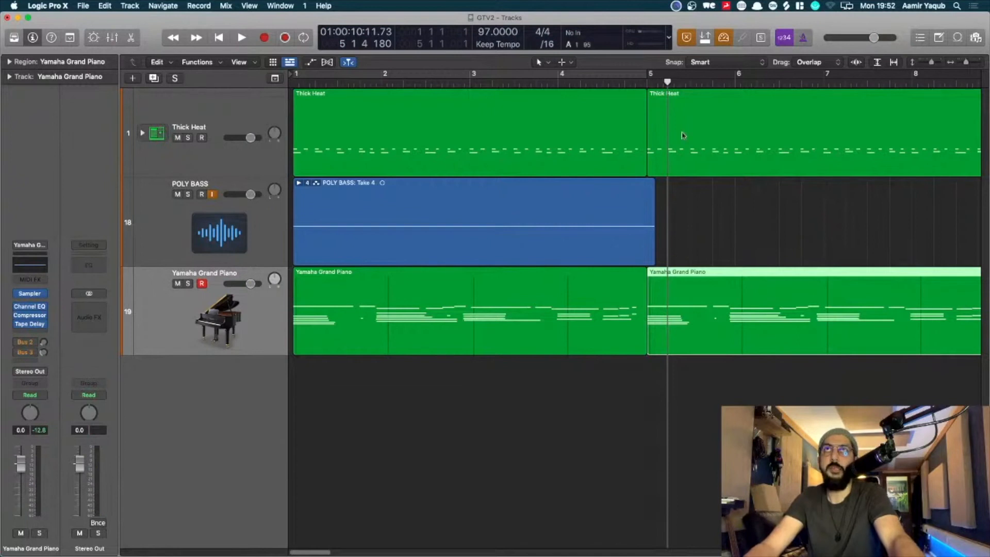
pyautogui.press('space')
pyautogui.press('space')
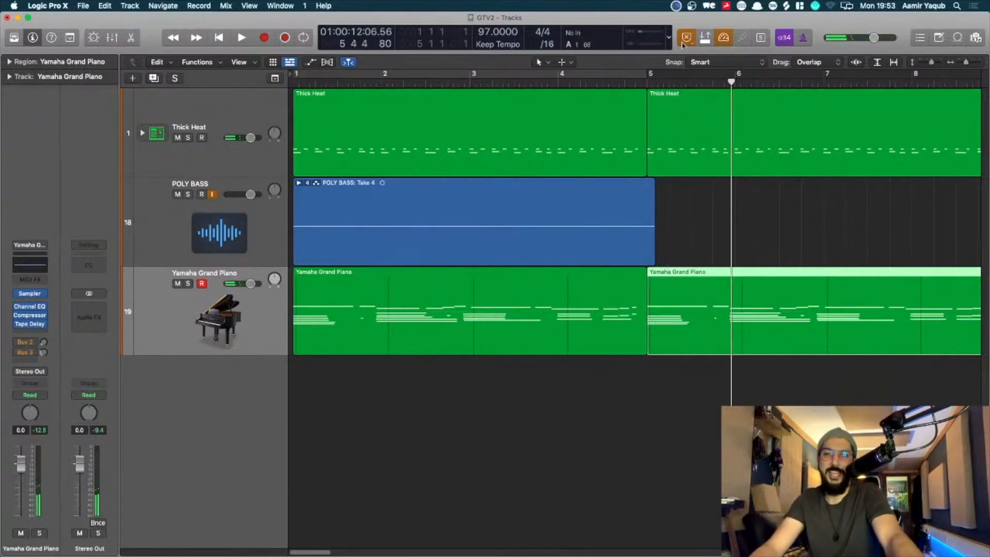
# Step: Expand the POLY BASS take folder, look through its takes and make Take 2 the active one
pyautogui.doubleClick(619, 211)
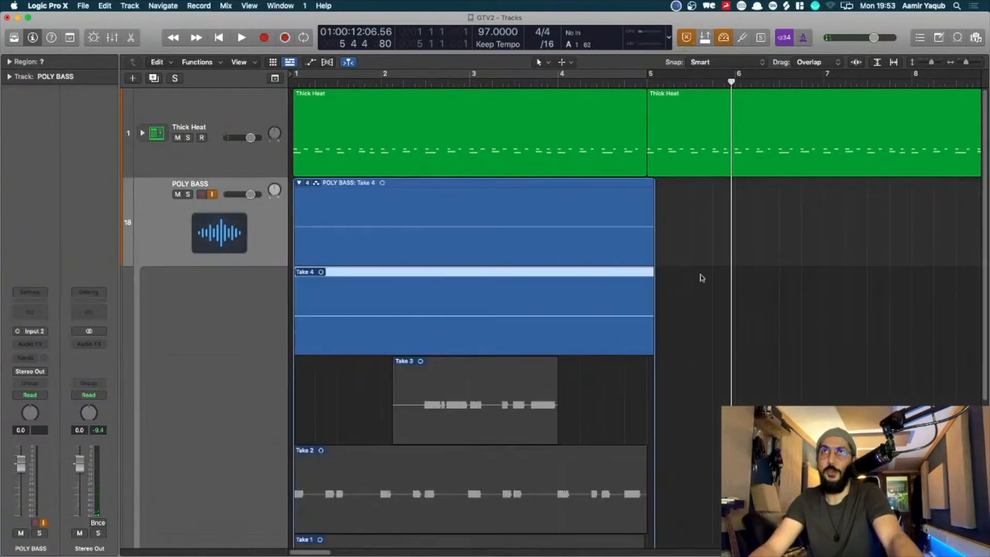
pyautogui.scroll(-5, 701, 278)
pyautogui.hotkey('ctrl', 'f')
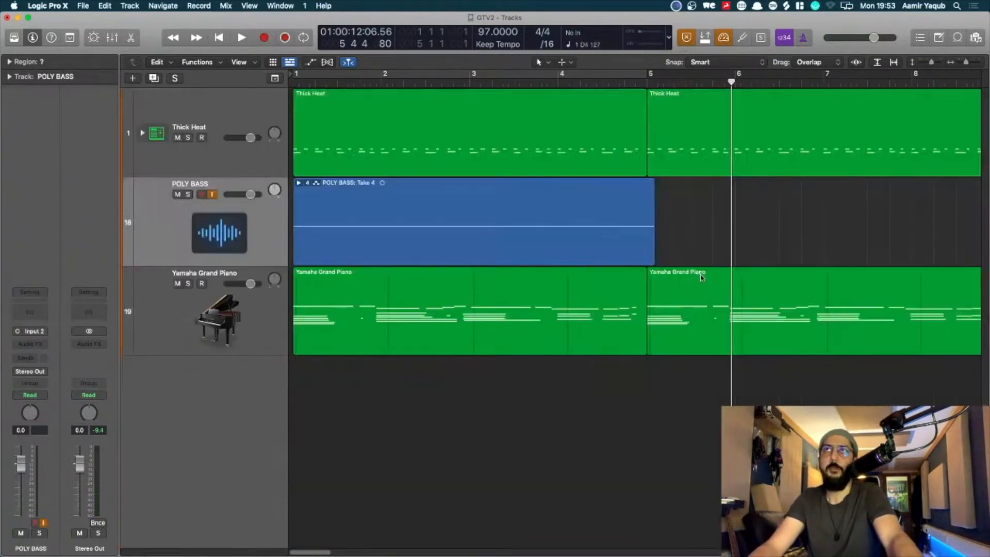
pyautogui.click(298, 183)
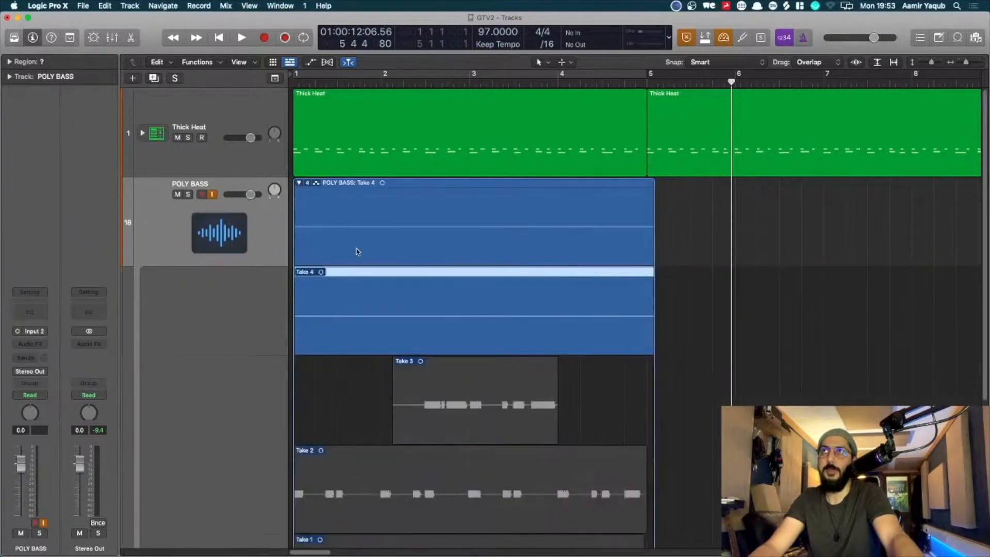
pyautogui.scroll(-7, 459, 302)
pyautogui.scroll(4, 459, 301)
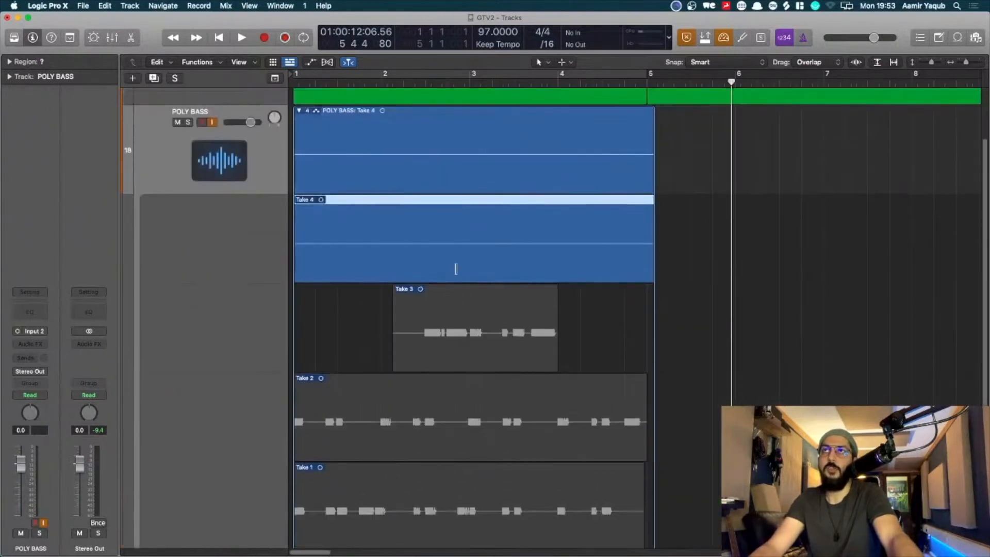
pyautogui.scroll(-3, 456, 268)
pyautogui.click(473, 314)
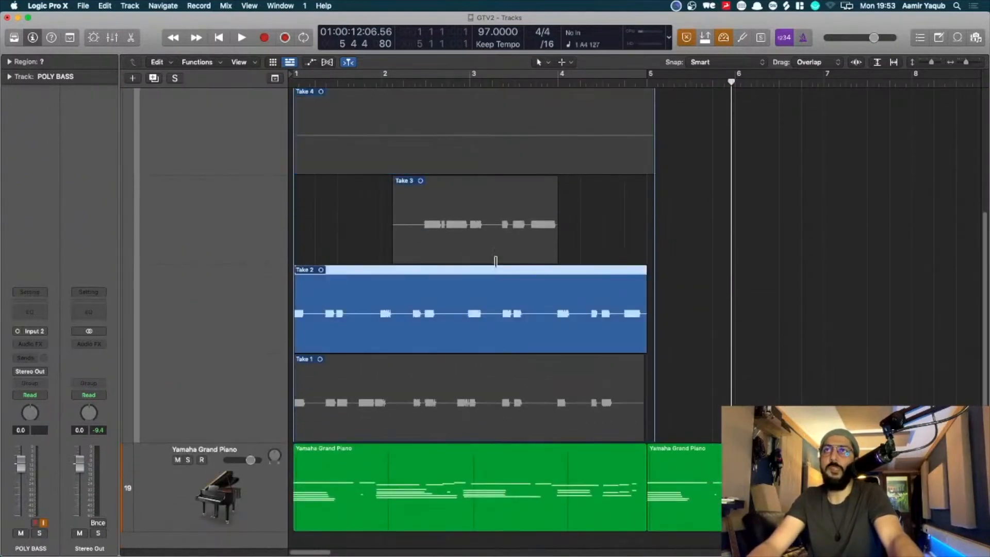
# Step: Collapse the POLY BASS take folder and delete the excess part that extends past bar 5
pyautogui.scroll(5, 495, 261)
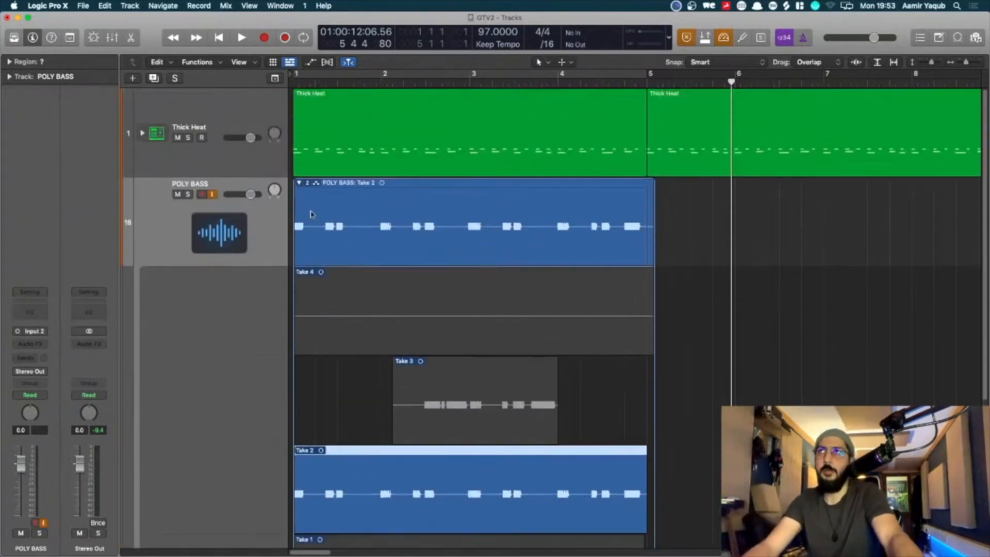
pyautogui.click(299, 184)
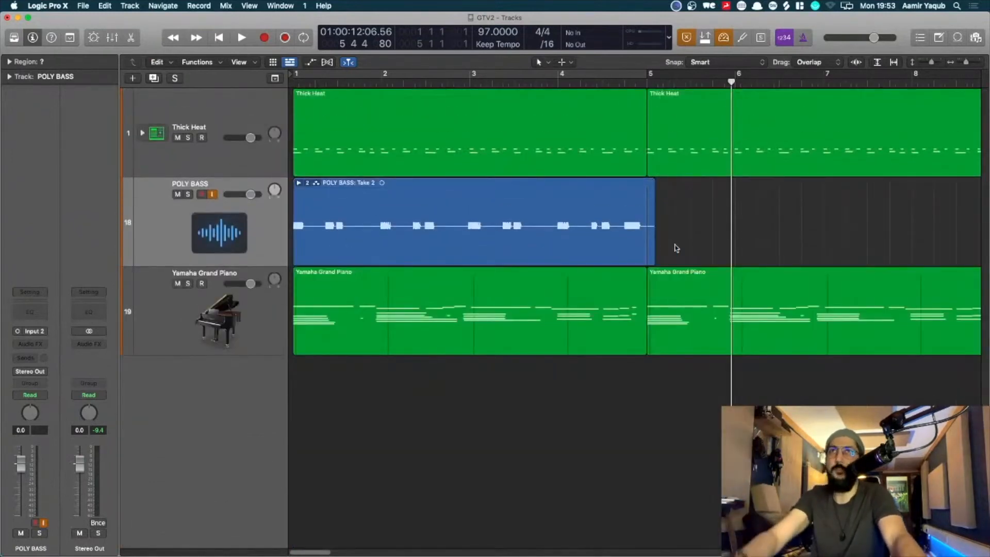
pyautogui.click(670, 223)
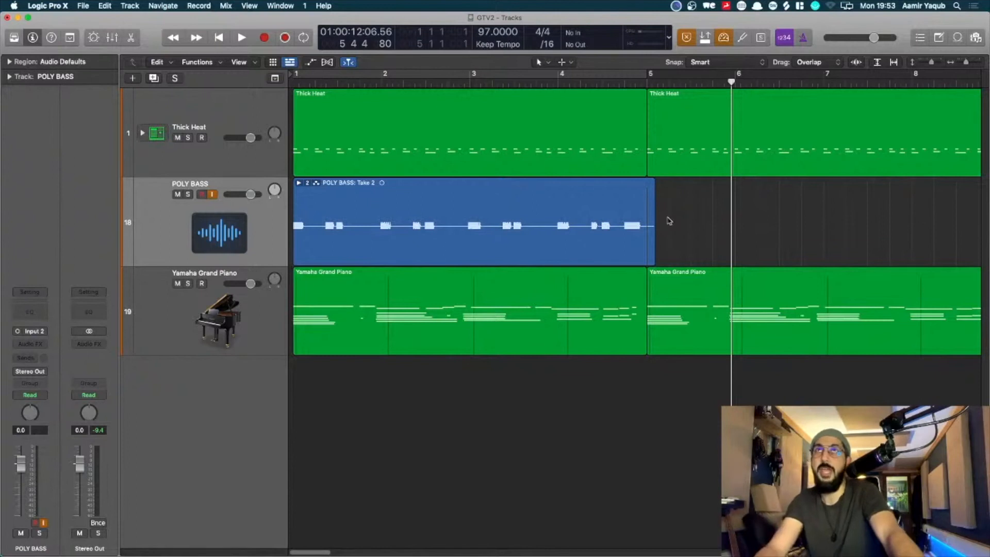
pyautogui.moveTo(645, 183); pyautogui.dragTo(698, 205)
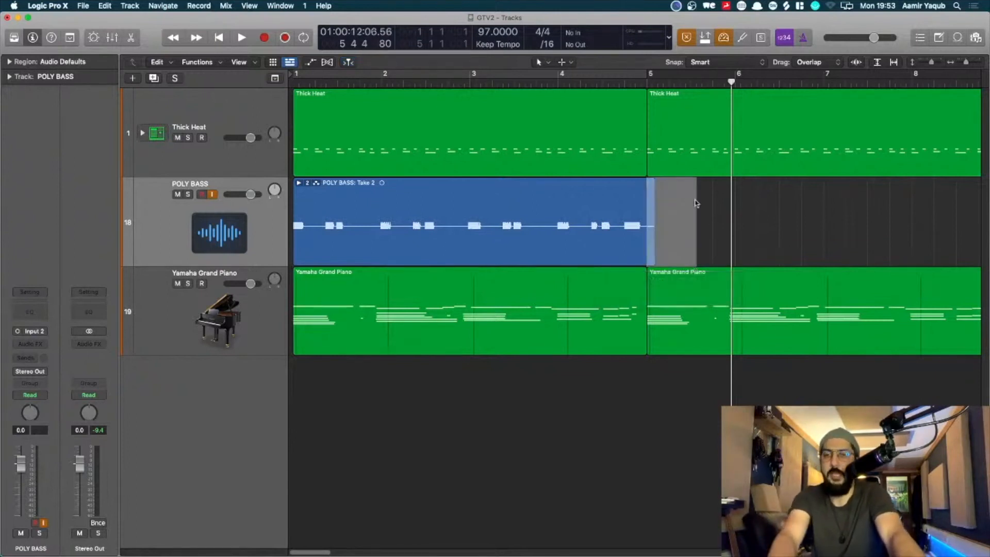
pyautogui.press('Delete')
# Step: Turn off Replace mode and set an active cycle range from bar 5 to bar 9
pyautogui.click(687, 37)
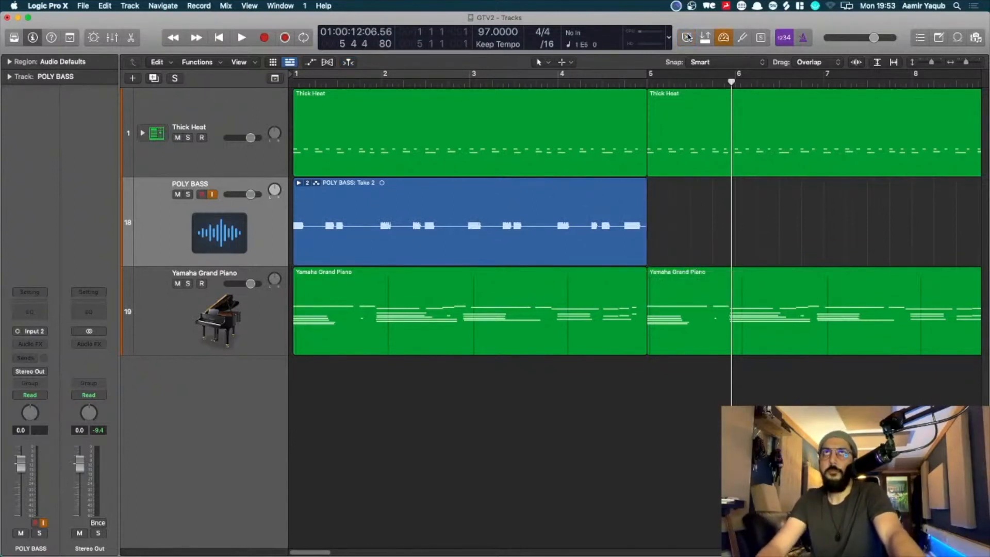
pyautogui.scroll(4, 707, 249)
pyautogui.hscroll(4, 706, 249)
pyautogui.scroll(-5, 707, 249)
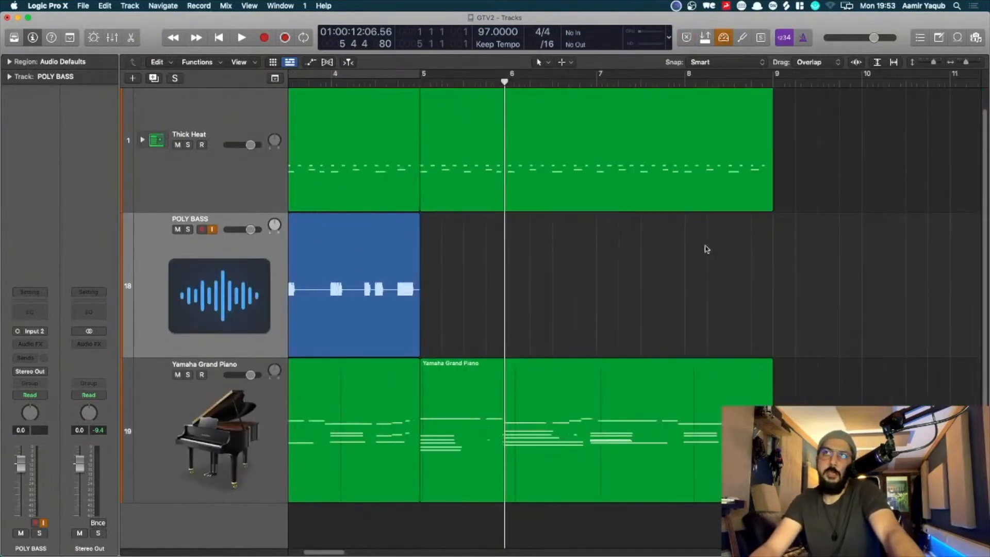
pyautogui.scroll(-3, 707, 249)
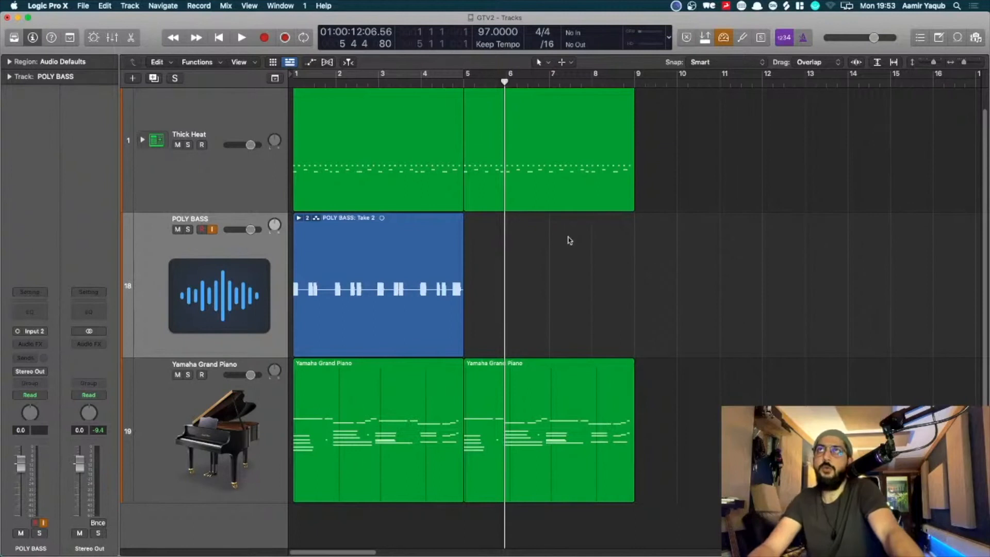
pyautogui.click(416, 73)
pyautogui.moveTo(416, 73); pyautogui.dragTo(587, 73)
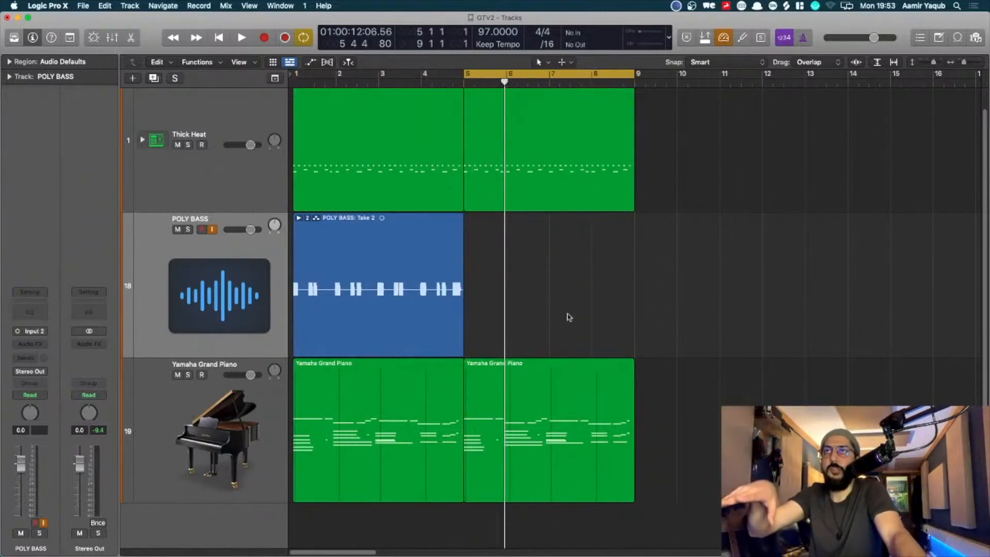
# Step: Select the Yamaha Grand Piano track and set overlapping MIDI recordings to Create Take Folder for both cycle off and cycle on
pyautogui.click(536, 381)
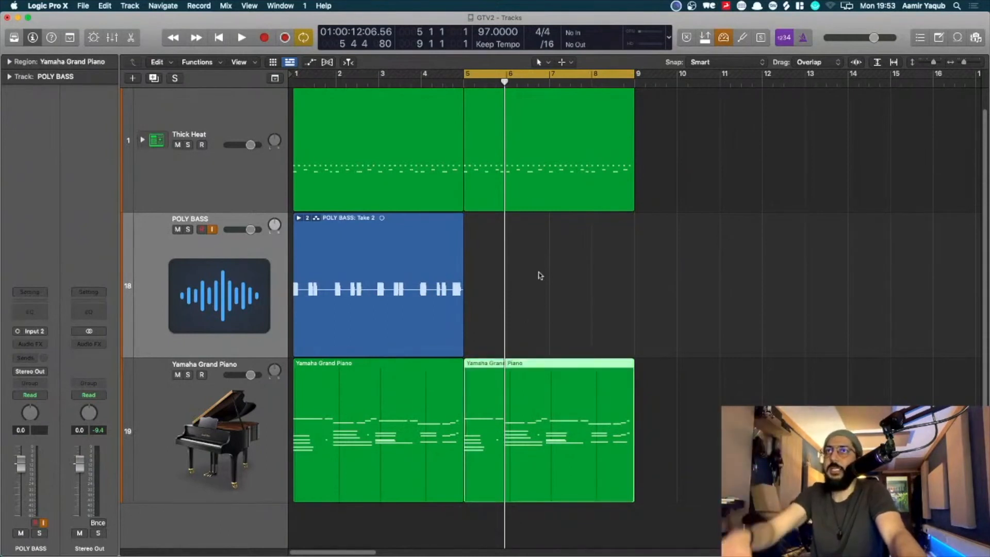
pyautogui.click(208, 417)
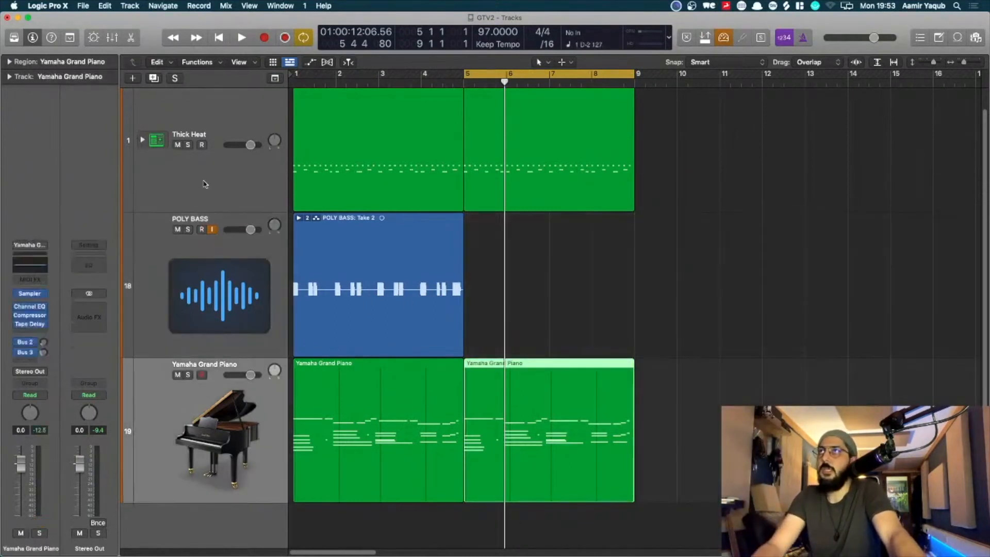
pyautogui.click(48, 6)
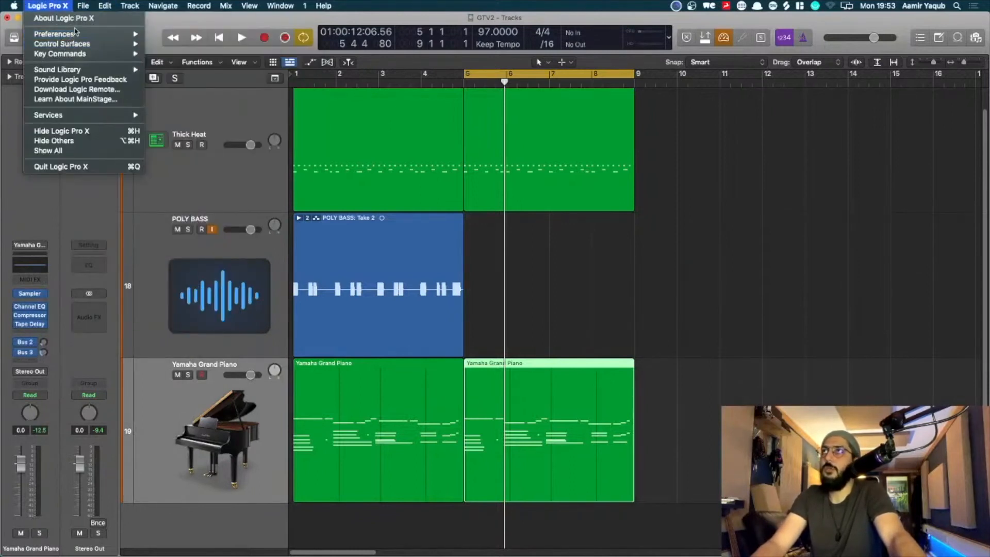
pyautogui.moveTo(92, 33)
pyautogui.click(161, 44)
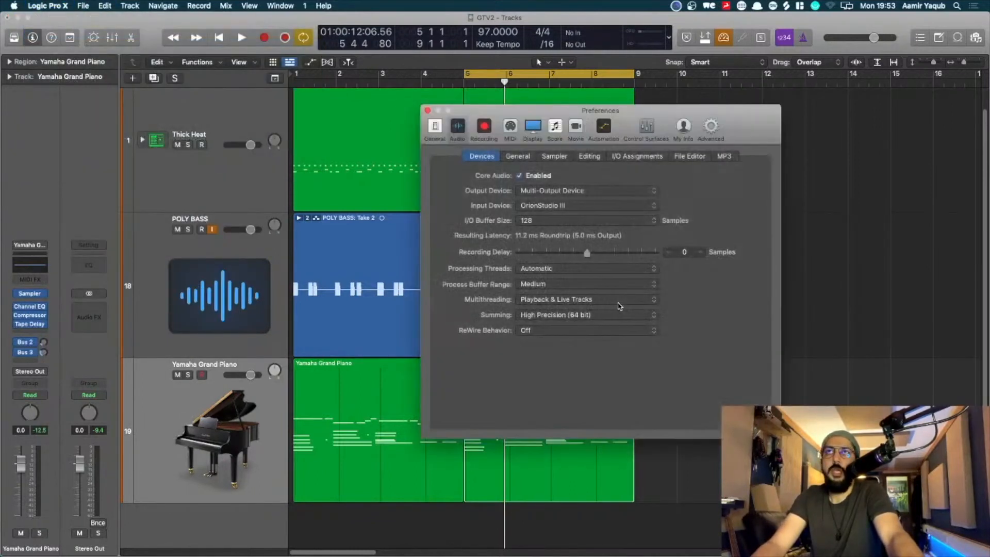
pyautogui.click(528, 156)
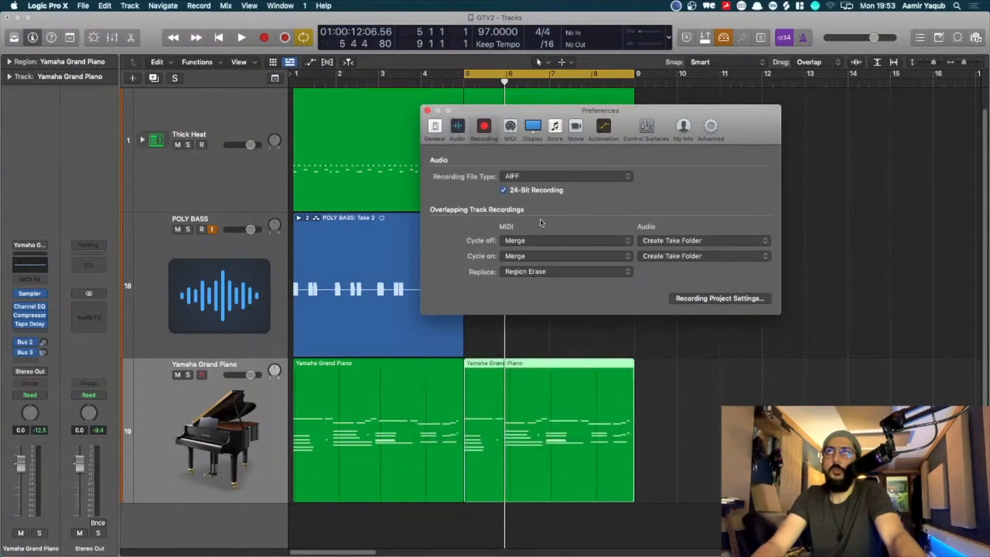
pyautogui.click(559, 241)
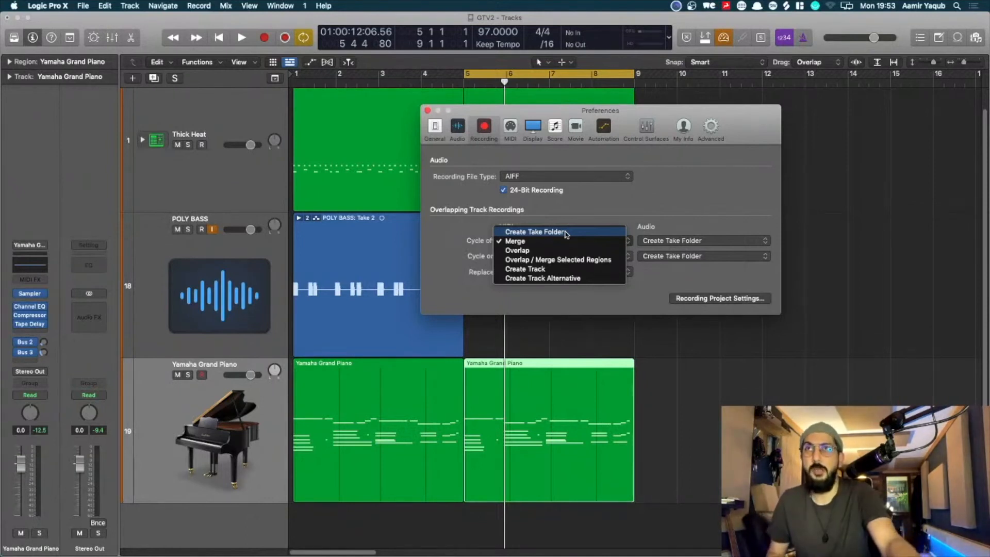
pyautogui.click(565, 232)
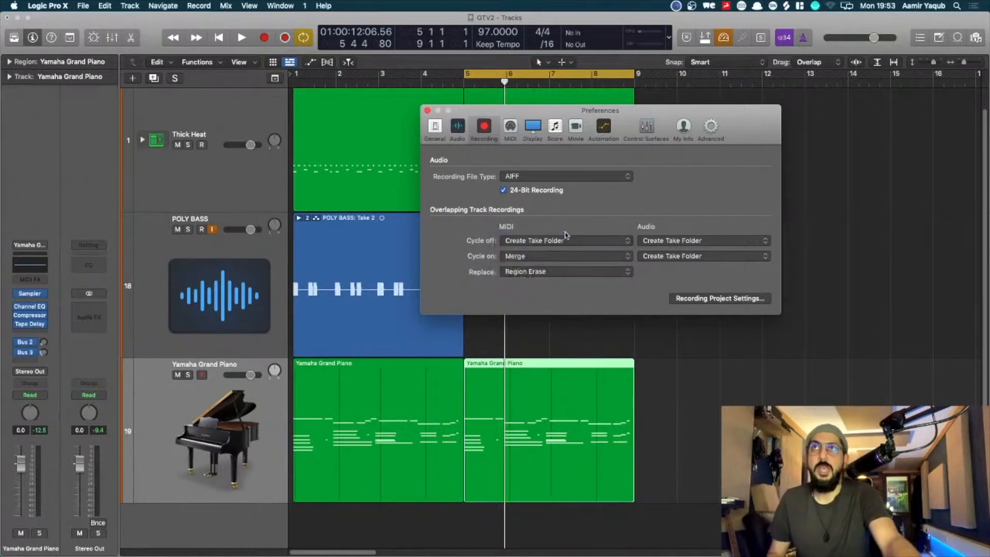
pyautogui.click(561, 259)
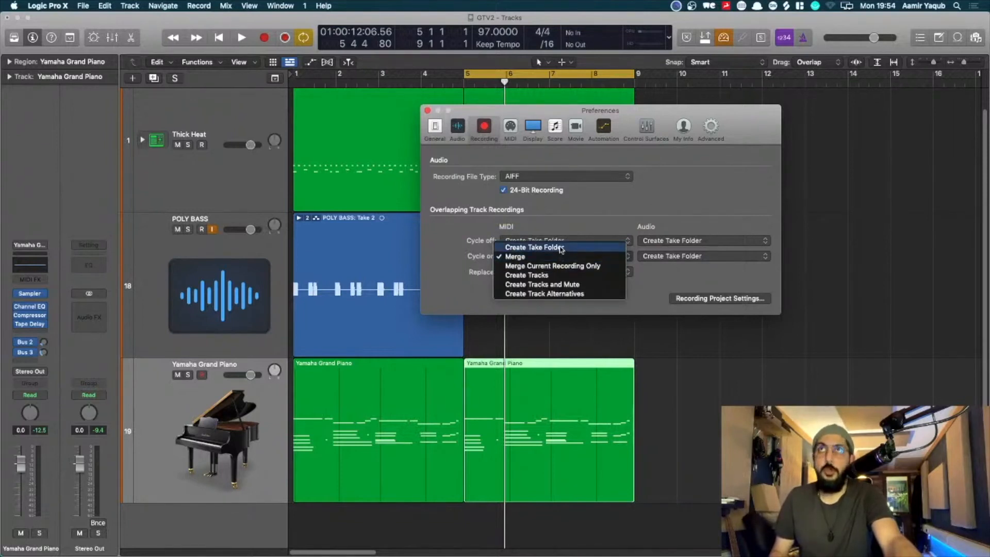
pyautogui.click(561, 248)
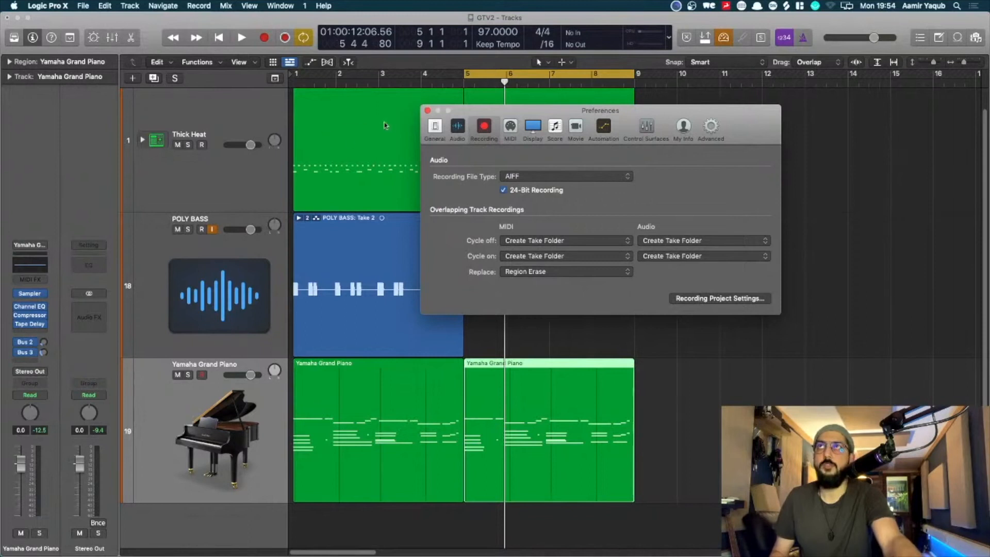
pyautogui.click(427, 111)
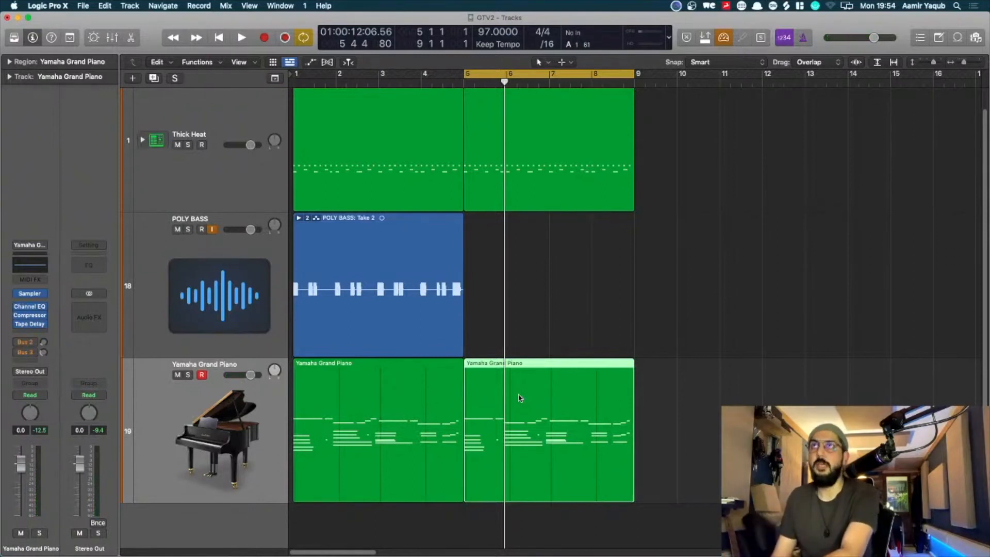
# Step: Record a new Yamaha Grand Piano take over the cycled bars 5 to 9 and expand the resulting take folder
pyautogui.press('r')
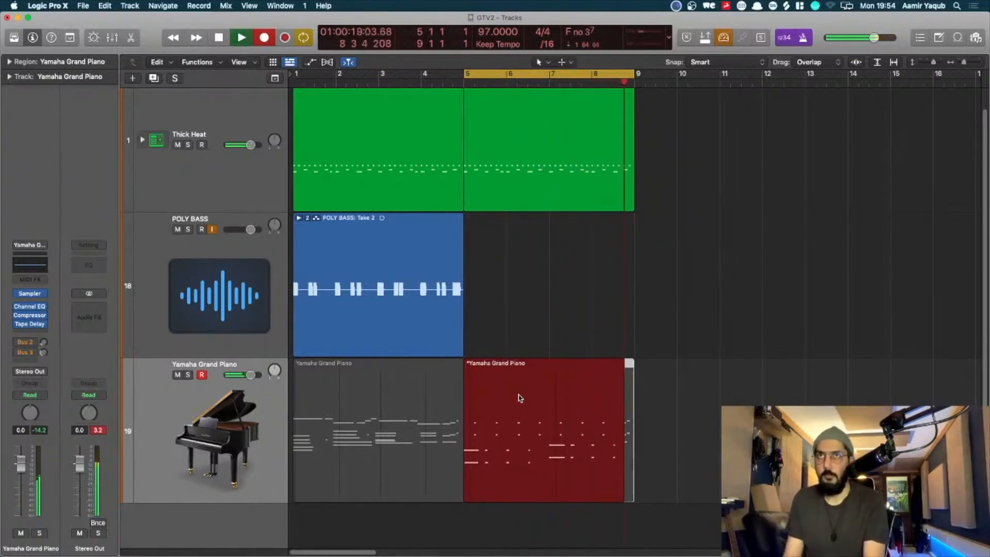
pyautogui.press('space')
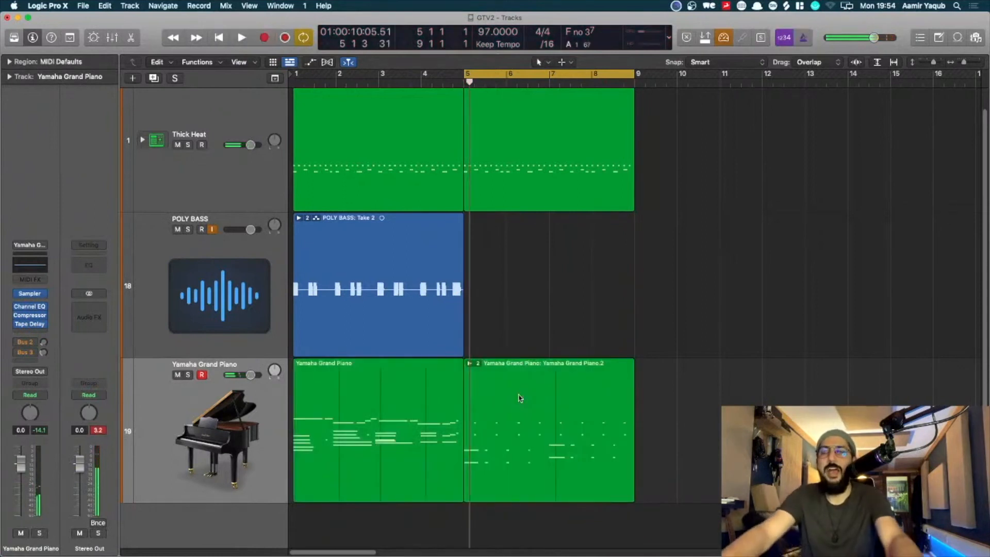
pyautogui.press('super+Up')
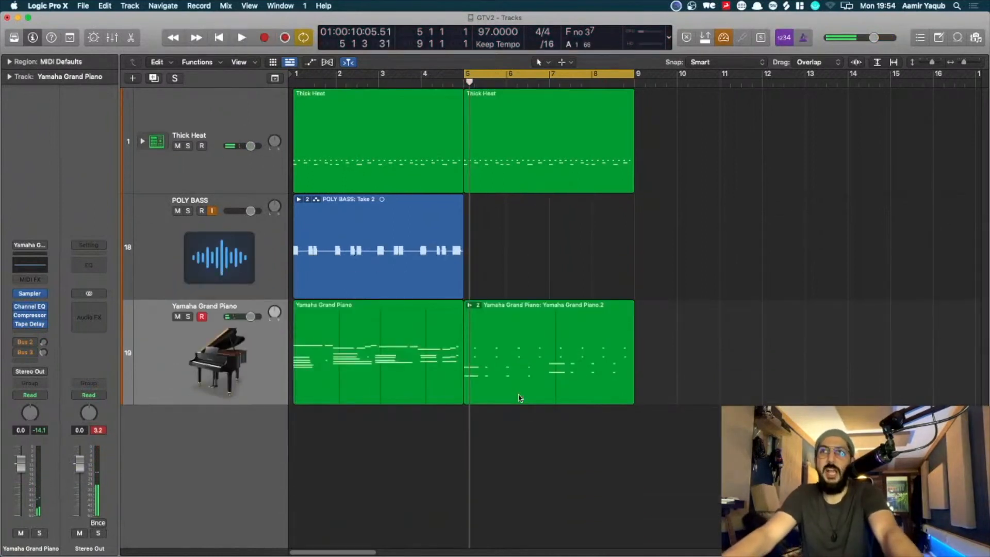
pyautogui.click(470, 305)
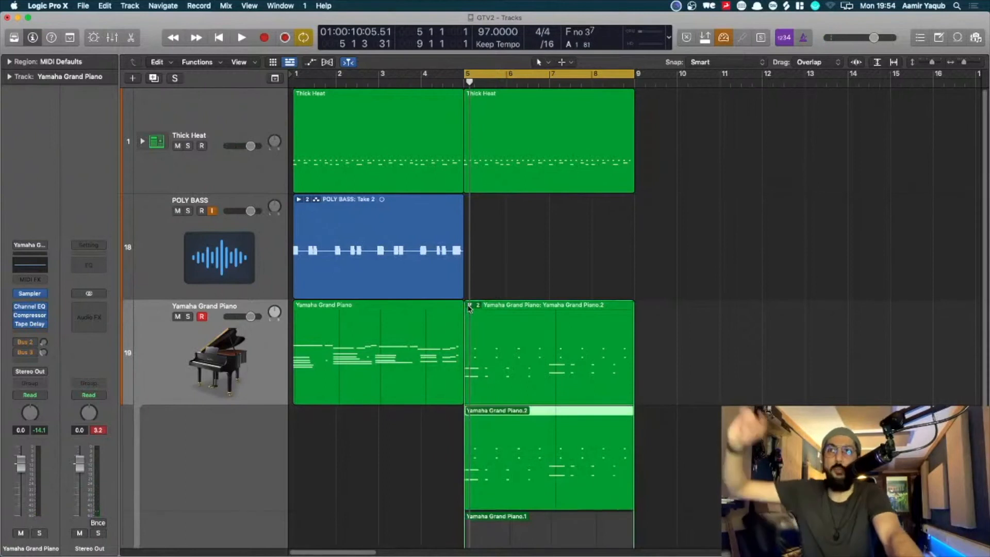
pyautogui.scroll(-4, 665, 534)
pyautogui.press('super+Right')
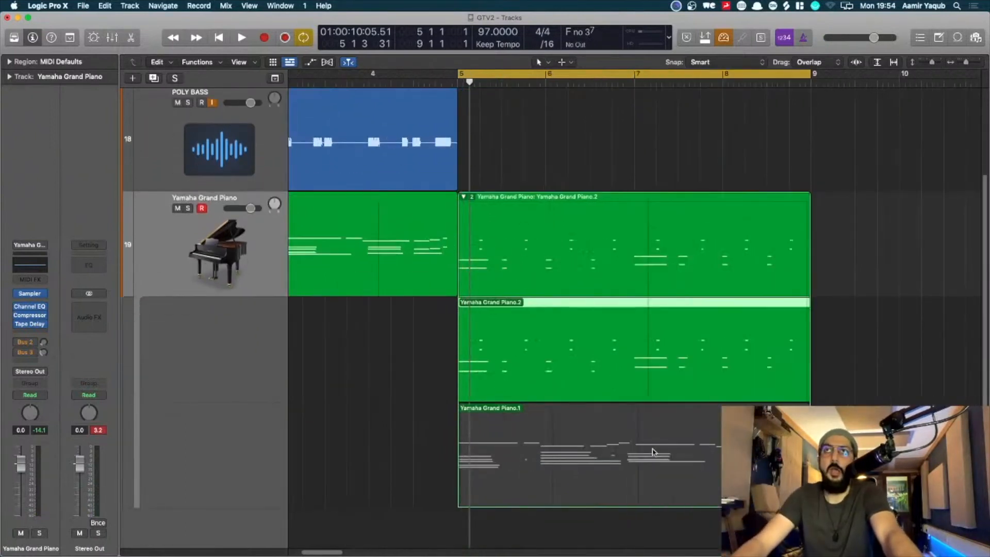
# Step: Compare the two takes in the piano take folder by alternating which one is active
pyautogui.click(631, 424)
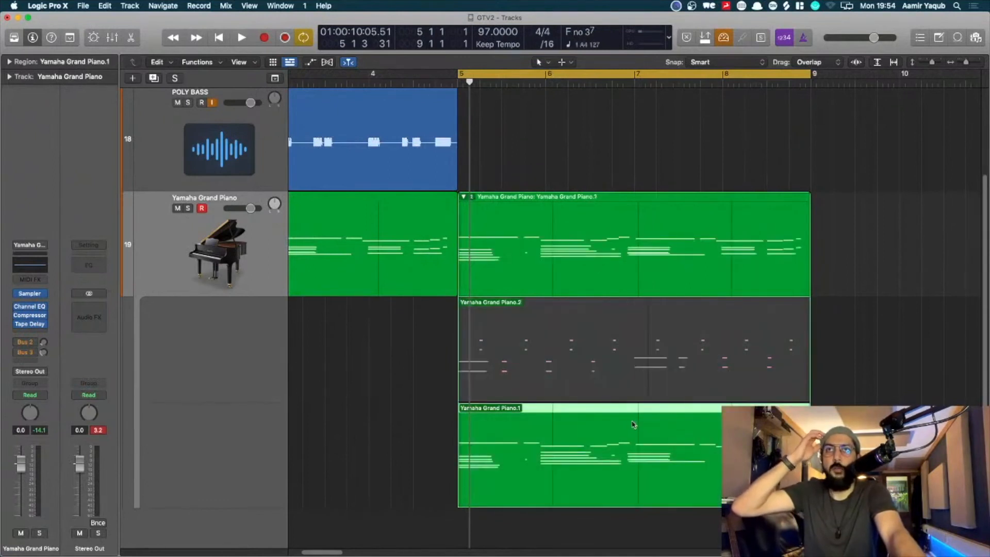
pyautogui.click(624, 375)
pyautogui.click(638, 425)
pyautogui.click(636, 376)
pyautogui.click(630, 483)
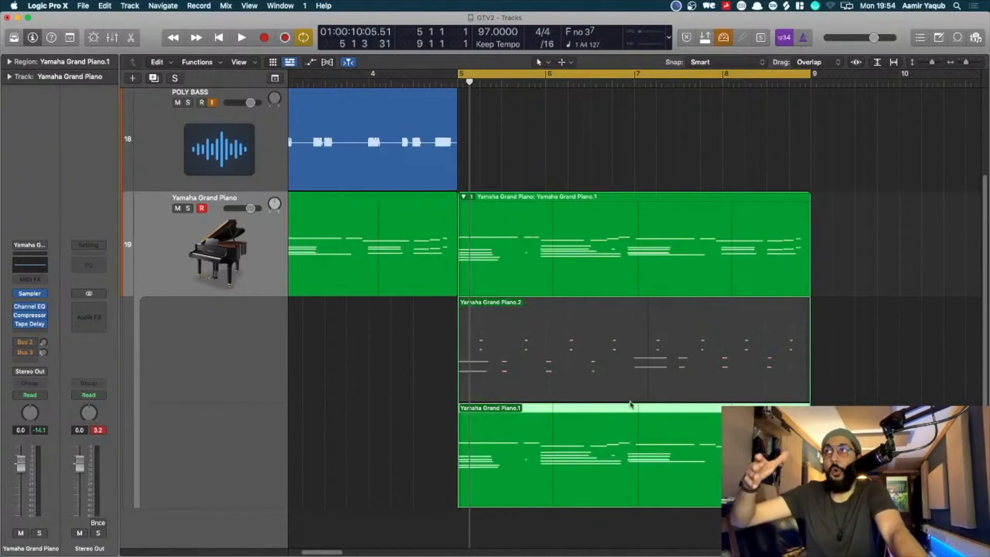
# Step: Turn off Low Latency Mode and make Yamaha Grand Piano.2 the active take
pyautogui.click(724, 37)
pyautogui.click(643, 340)
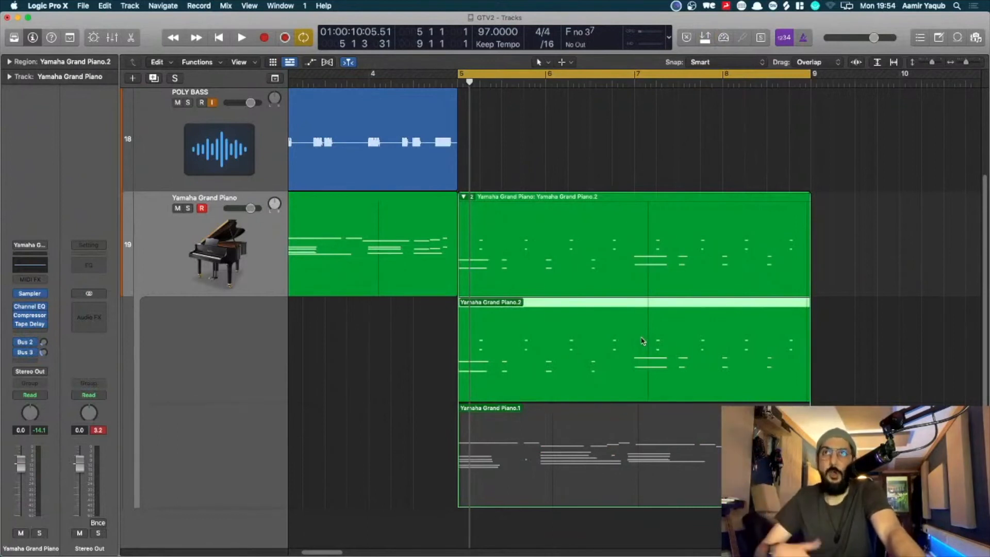
pyautogui.click(642, 422)
pyautogui.click(640, 373)
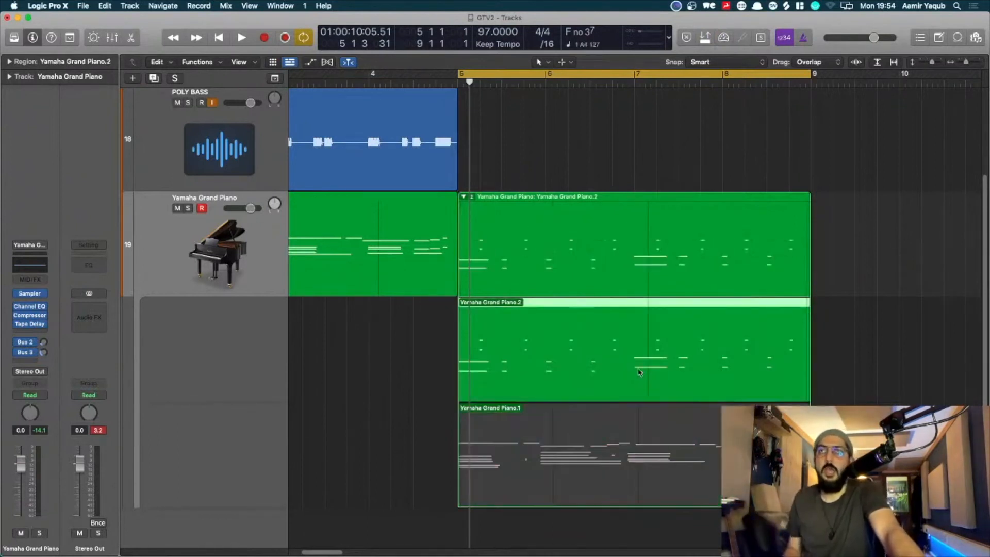
# Step: Flatten the Yamaha Grand Piano take folder at bar 5 into a single region
pyautogui.hscroll(-5, 640, 372)
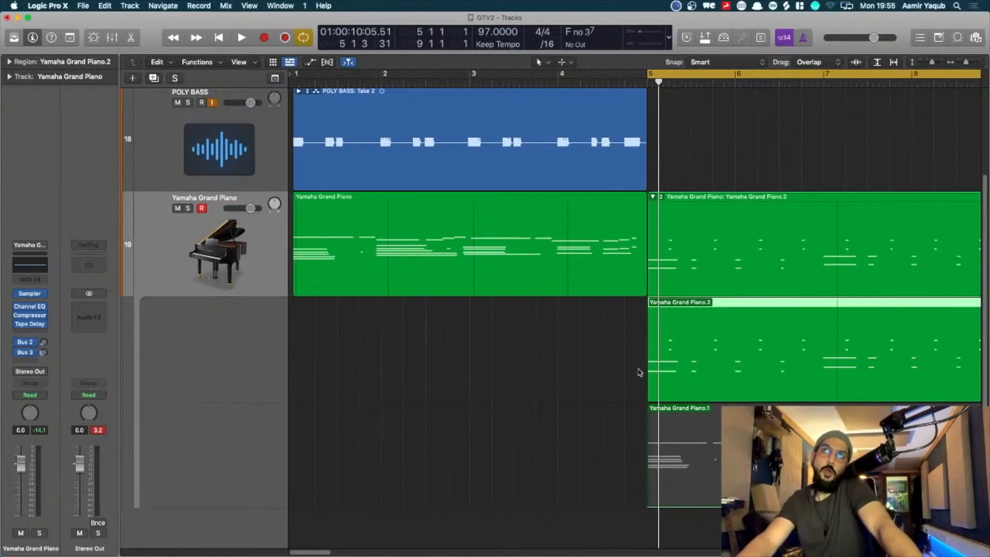
pyautogui.scroll(-3, 639, 370)
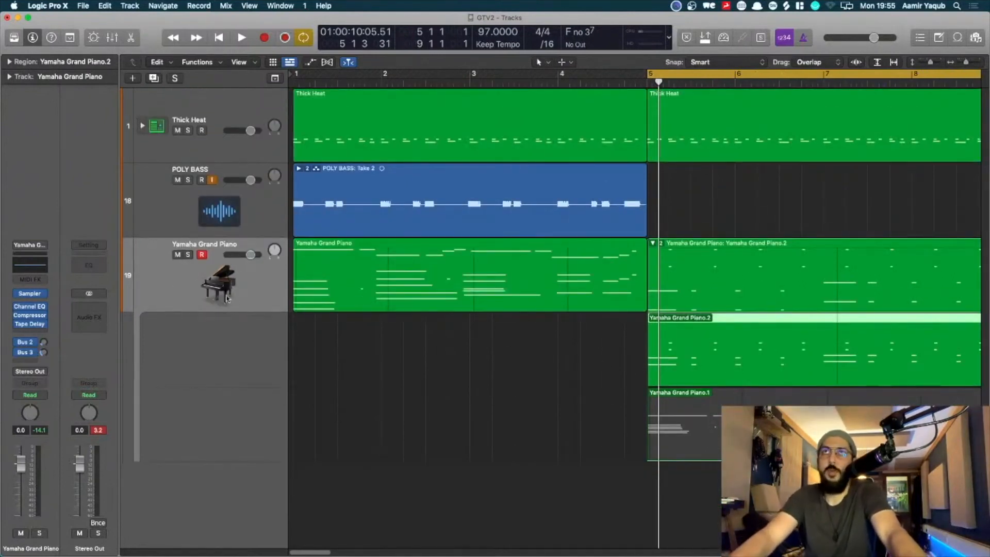
pyautogui.hscroll(5, 647, 324)
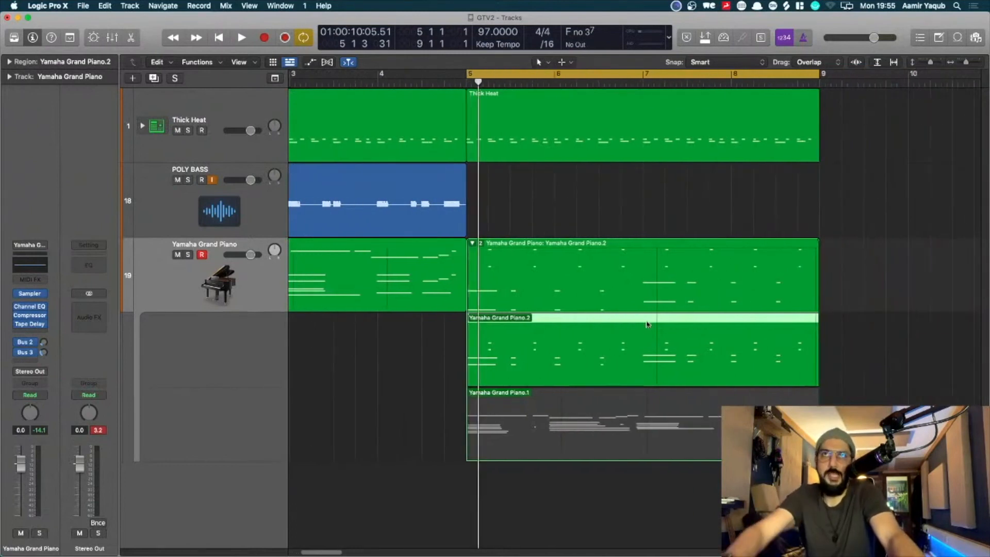
pyautogui.click(481, 244)
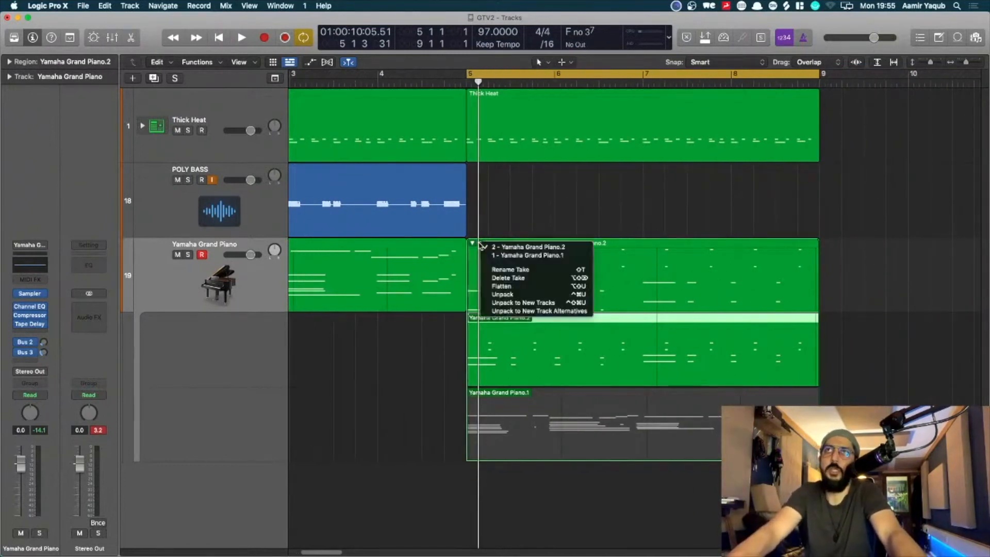
pyautogui.click(499, 286)
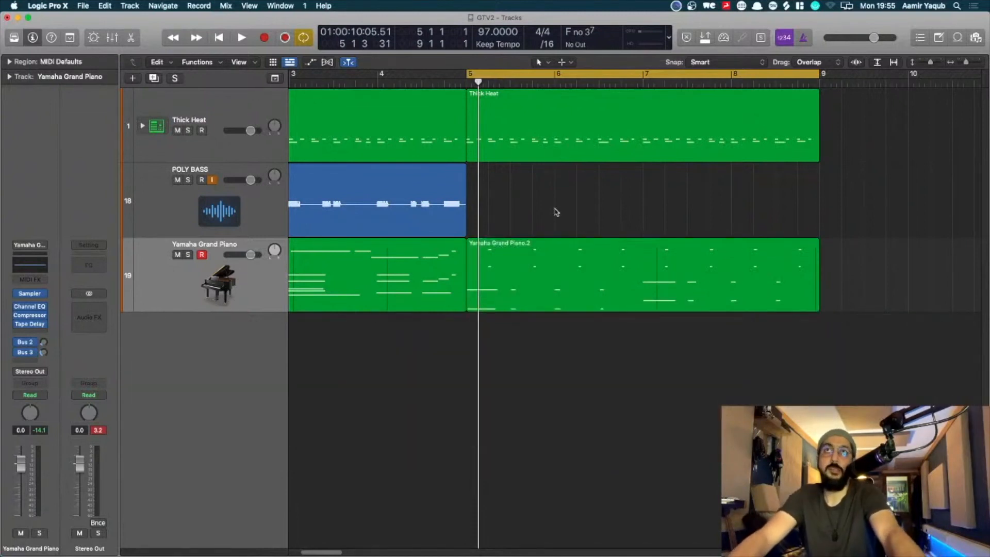
# Step: Flatten the POLY BASS take folder with Take 2 active and deselect the region
pyautogui.press('super+Left')
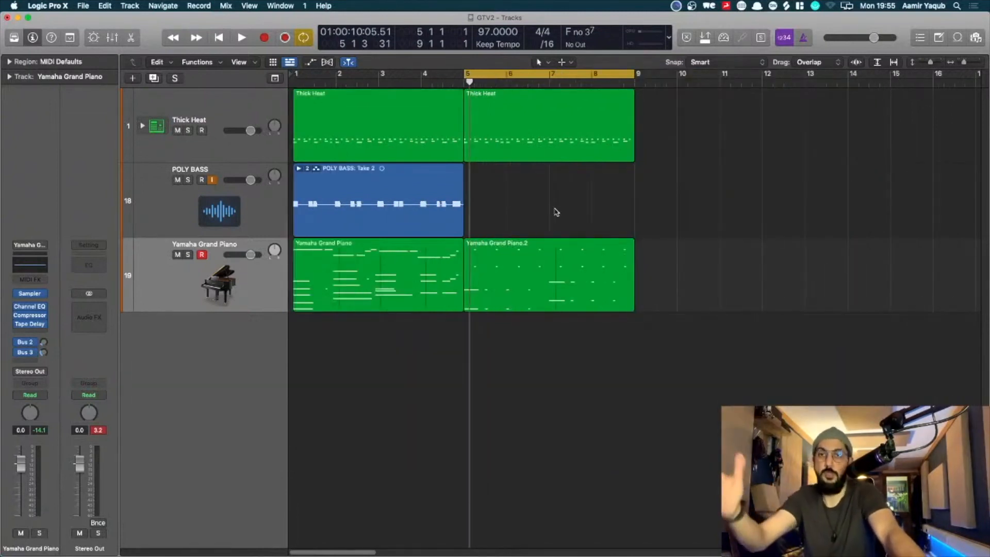
pyautogui.click(449, 223)
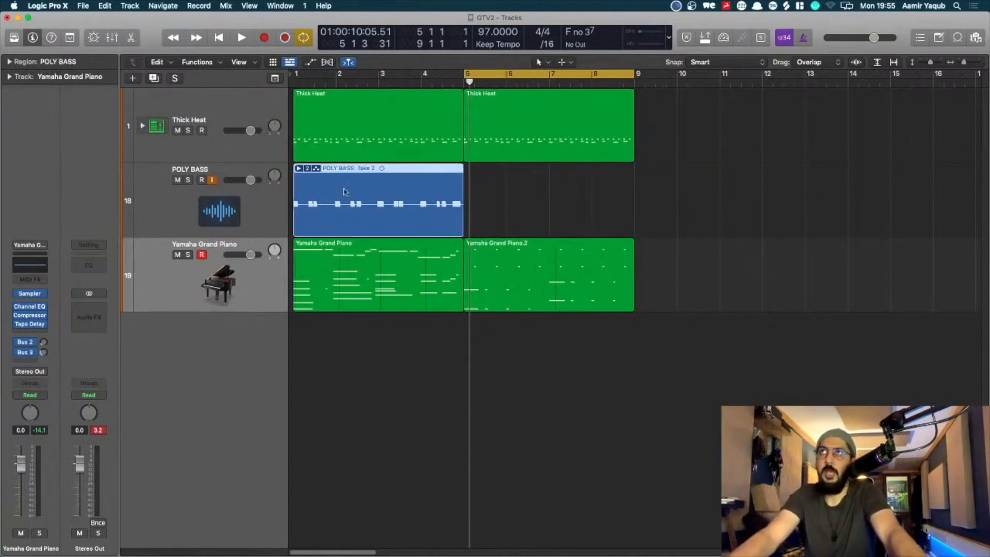
pyautogui.click(308, 170)
pyautogui.click(346, 253)
pyautogui.click(621, 187)
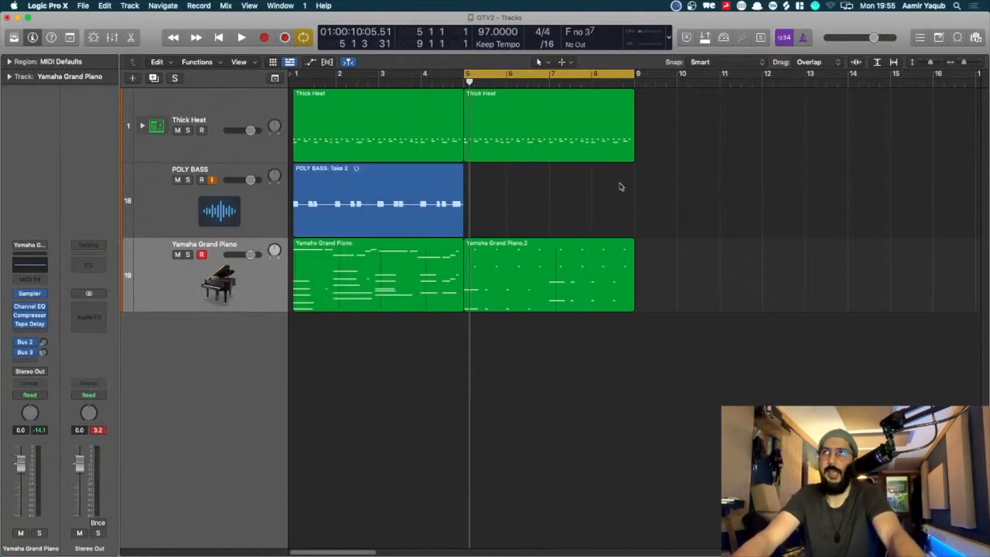
# Step: Examine the regions on all three tracks at several zoom levels, from the whole arrangement to close-up, leaving no region selected
pyautogui.hscroll(4, 622, 187)
pyautogui.scroll(3, 621, 185)
pyautogui.hscroll(-8, 620, 185)
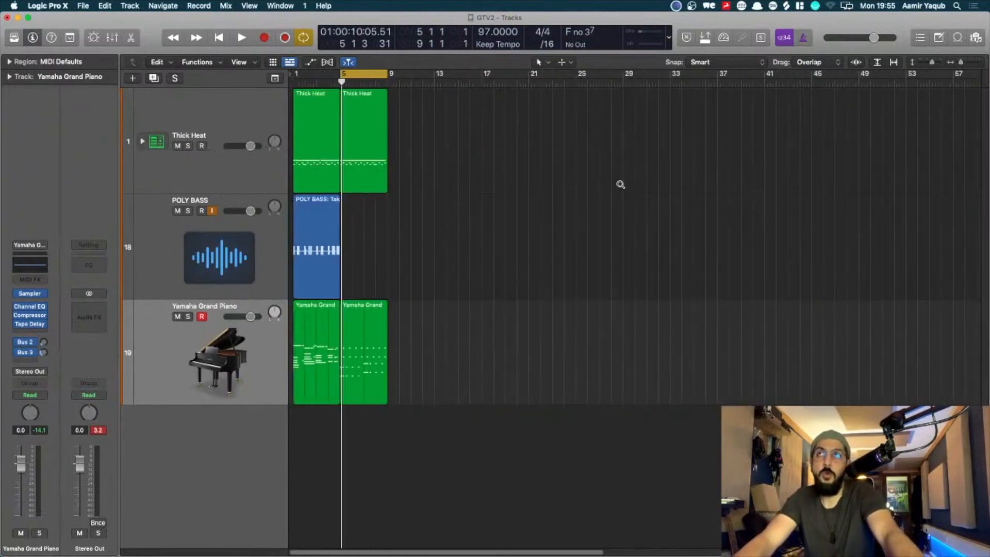
pyautogui.hscroll(7, 620, 185)
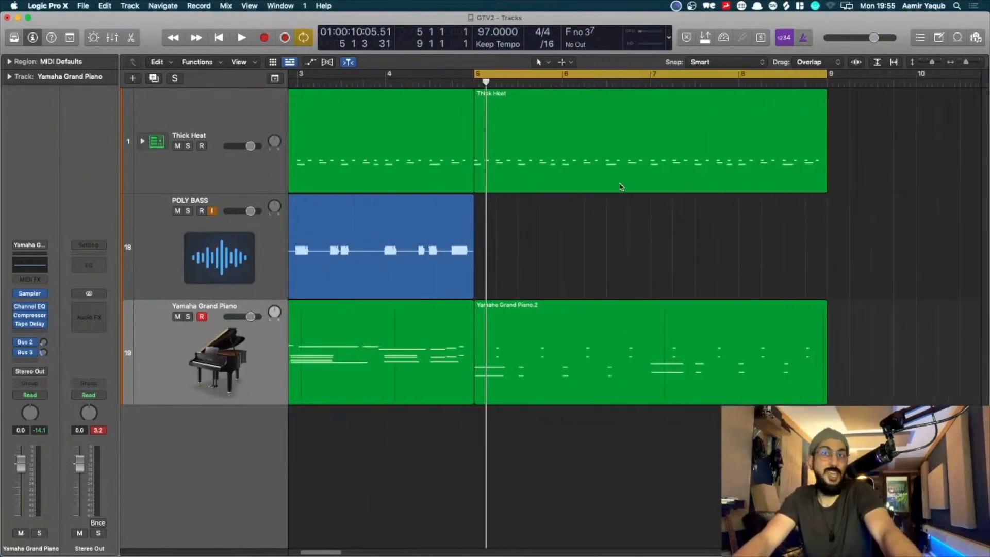
pyautogui.hscroll(-3, 621, 187)
pyautogui.scroll(-2, 621, 186)
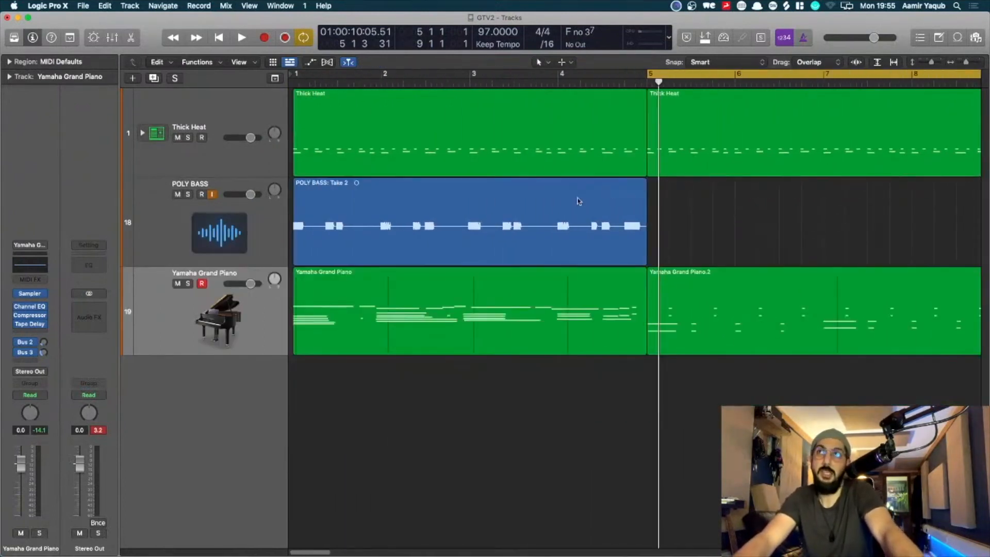
pyautogui.click(558, 212)
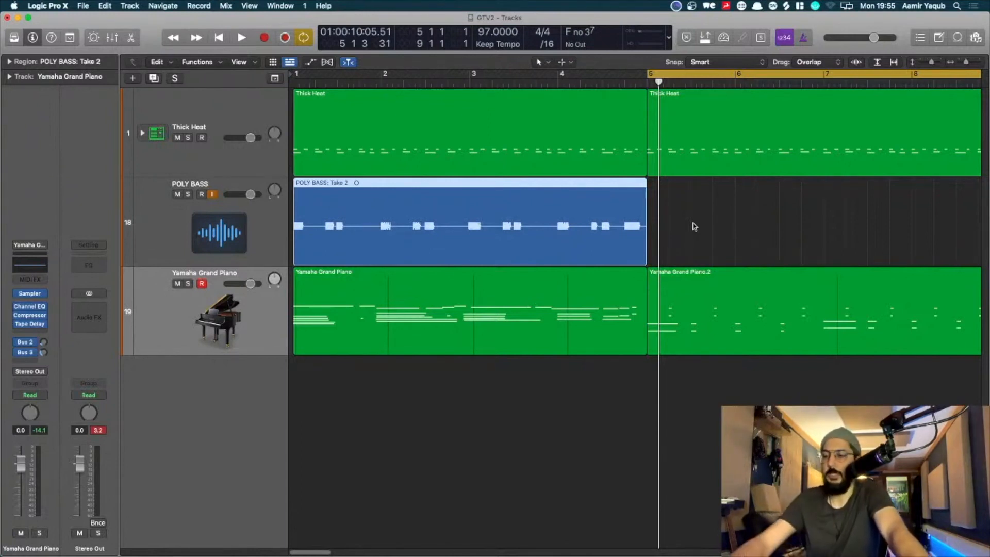
pyautogui.press('super+Right')
pyautogui.press('super+Left')
pyautogui.press('super+Left')
pyautogui.press('super+Left')
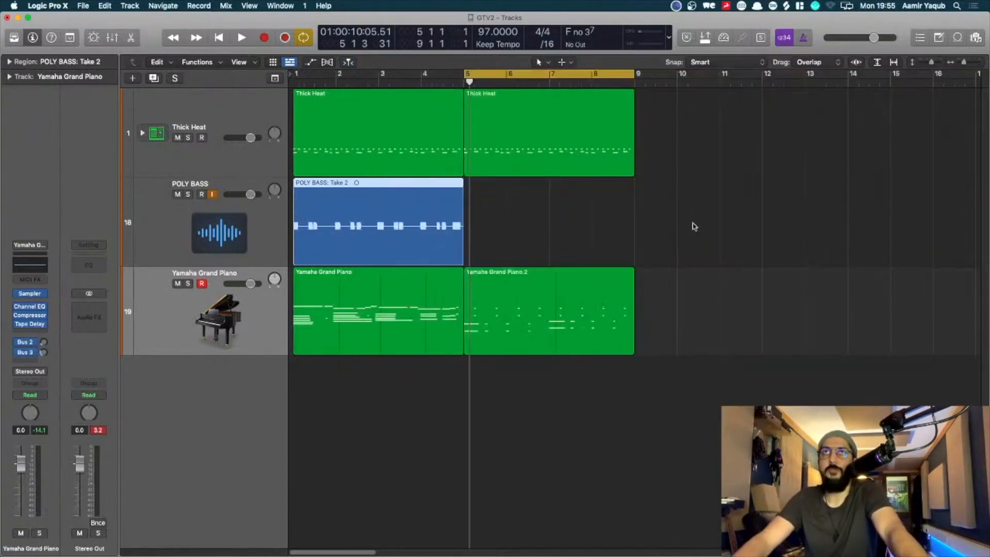
pyautogui.press('super+Right')
pyautogui.press('super+Left')
pyautogui.click(693, 225)
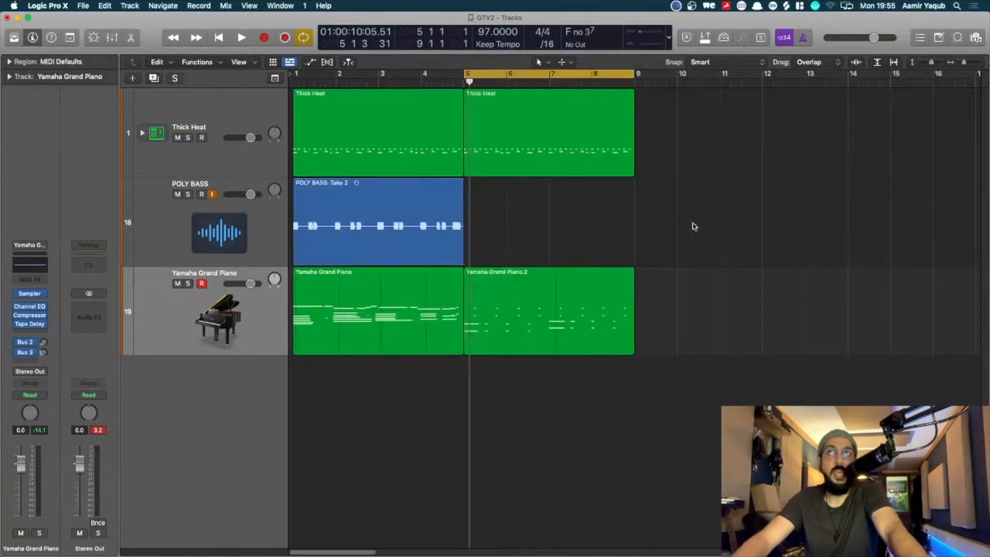
# Step: Extend the cycle range to start at bar 1 and join the two Thick Heat regions into one
pyautogui.moveTo(464, 78); pyautogui.dragTo(295, 79)
pyautogui.moveTo(725, 158); pyautogui.dragTo(332, 154)
pyautogui.press('j')
pyautogui.click(480, 206)
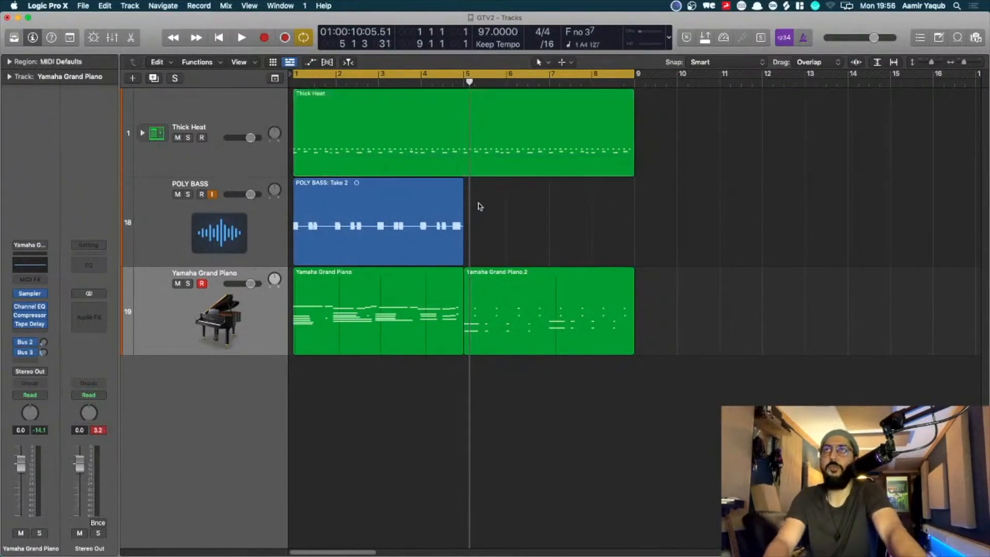
# Step: Join the two Yamaha Grand Piano regions into one and repeat the POLY BASS Take 2 region once from bar 5
pyautogui.moveTo(784, 282); pyautogui.dragTo(330, 334)
pyautogui.press('j')
pyautogui.click(356, 264)
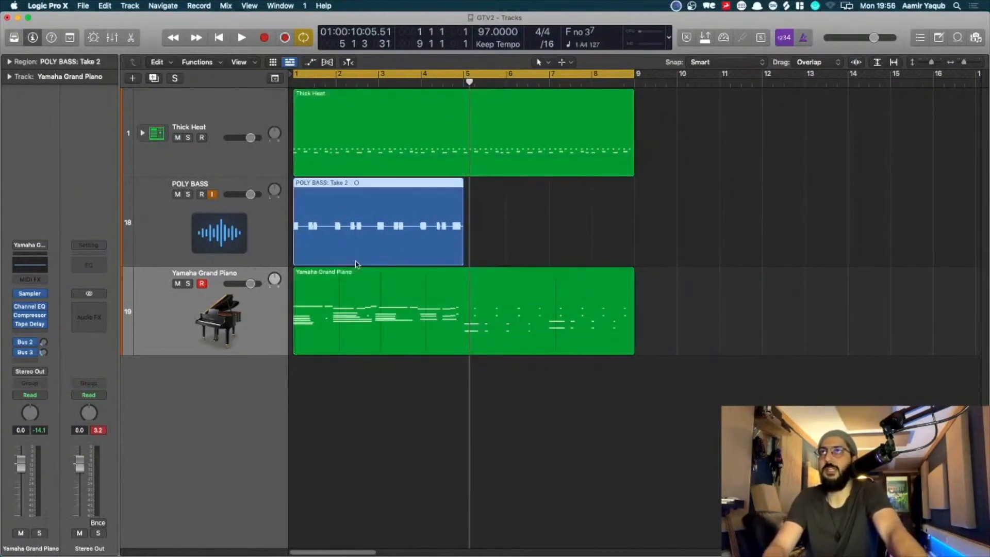
pyautogui.press('super+r')
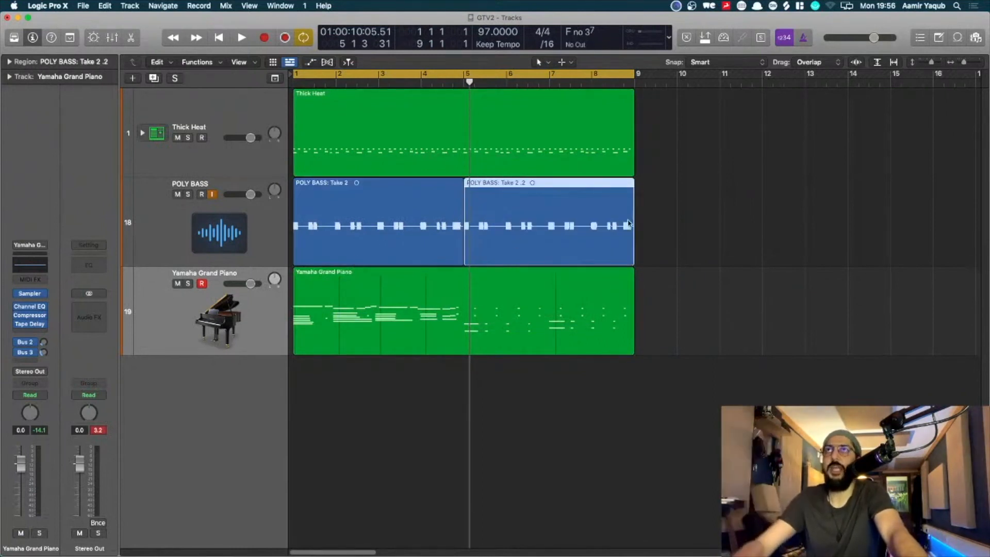
# Step: Examine the start of the repeated POLY BASS region at bar 5 in close-up and return to the full eight-bar arrangement
pyautogui.press('super+Right')
pyautogui.press('super+Right')
pyautogui.press('super+Right')
pyautogui.press('super+Right')
pyautogui.press('super+Right')
pyautogui.press('super+Right')
pyautogui.press('super+Right')
pyautogui.press('super+Down')
pyautogui.press('super+Down')
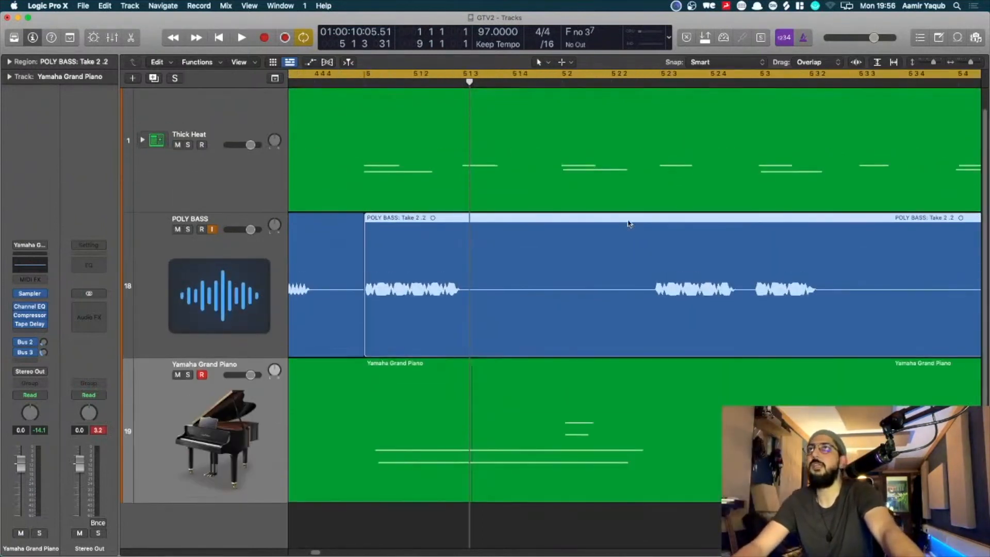
pyautogui.press('super+Left')
pyautogui.press('super+Left')
pyautogui.press('super+Left')
pyautogui.press('super+Left')
pyautogui.press('super+Left')
pyautogui.press('super+Left')
pyautogui.press('super+Up')
pyautogui.press('super+Up')
pyautogui.press('super+Up')
pyautogui.press('super+Up')
pyautogui.press('super+Up')
pyautogui.press('super+Left')
pyautogui.press('super+Left')
pyautogui.press('super+Up')
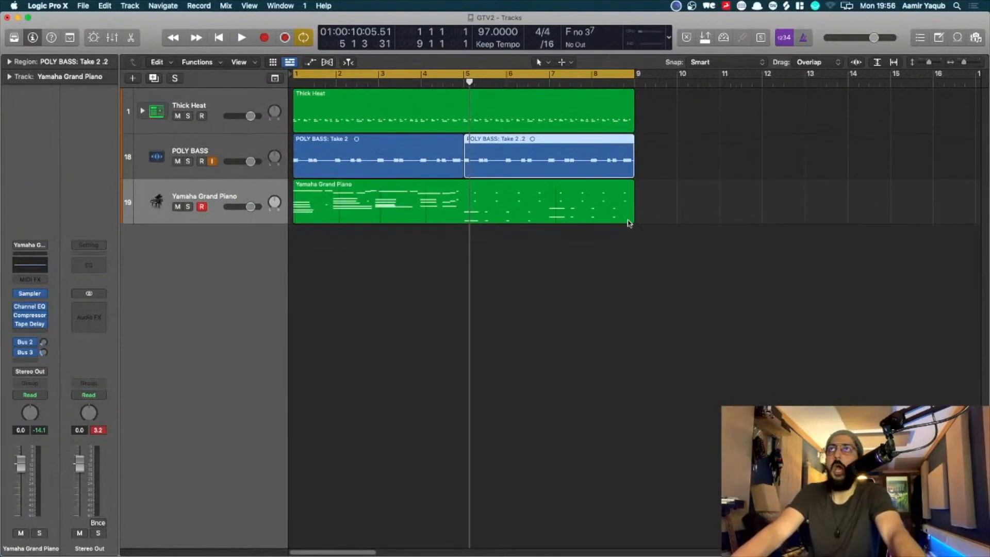
# Step: Inspect the three tracks' regions around bar 5 at different horizontal and vertical magnifications, ending with bars 1 to 8 in view
pyautogui.press('super+Right')
pyautogui.press('super+Right')
pyautogui.press('super+Right')
pyautogui.press('super+Right')
pyautogui.press('super+Right')
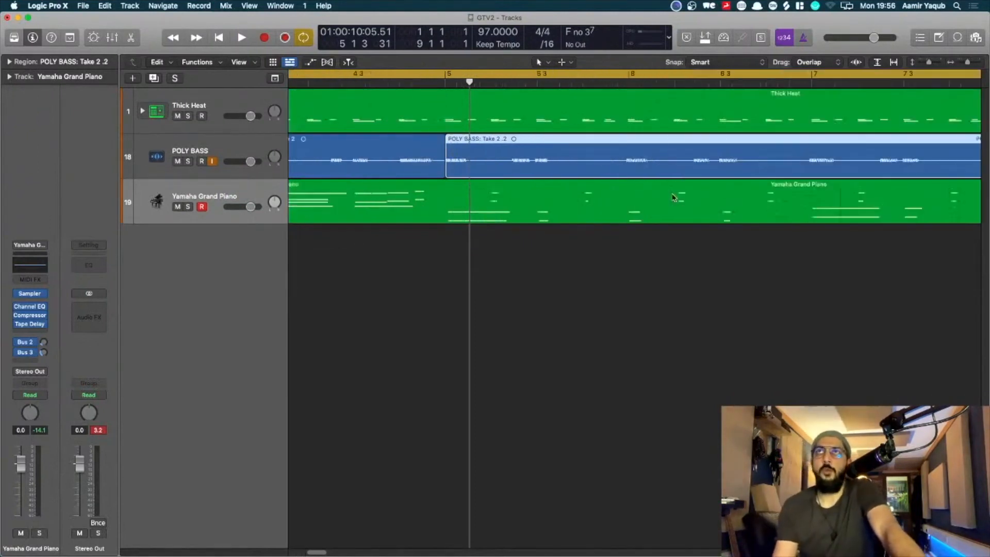
pyautogui.press('super+Down')
pyautogui.press('super+Down')
pyautogui.press('super+Down')
pyautogui.press('super+Up')
pyautogui.press('super+Left')
pyautogui.press('super+Left')
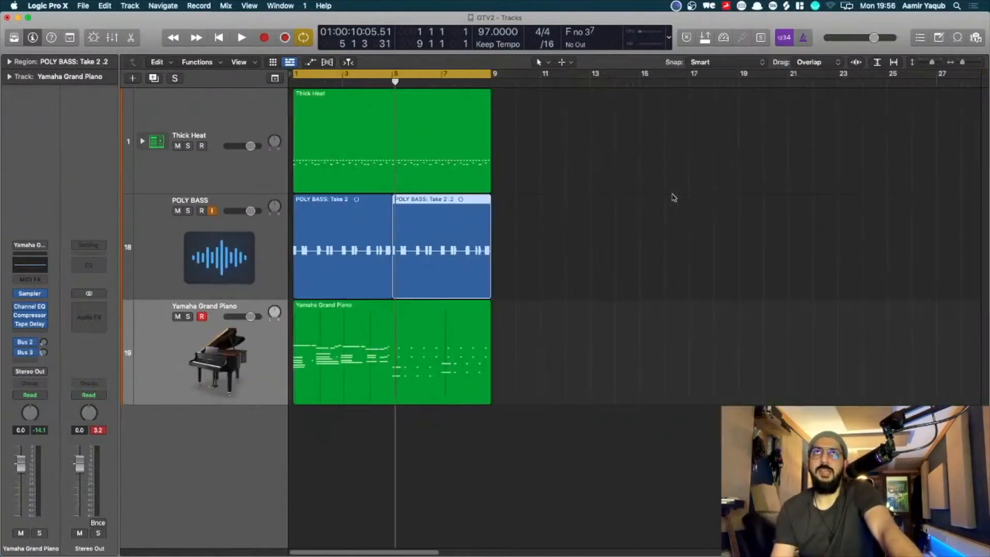
pyautogui.hscroll(-3, 673, 198)
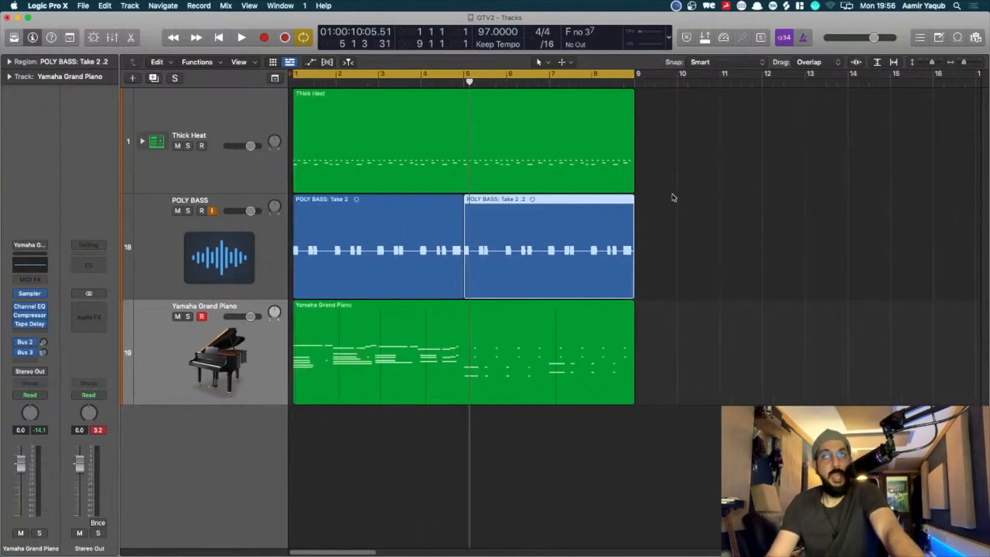
pyautogui.press('super+Right')
pyautogui.press('super+Right')
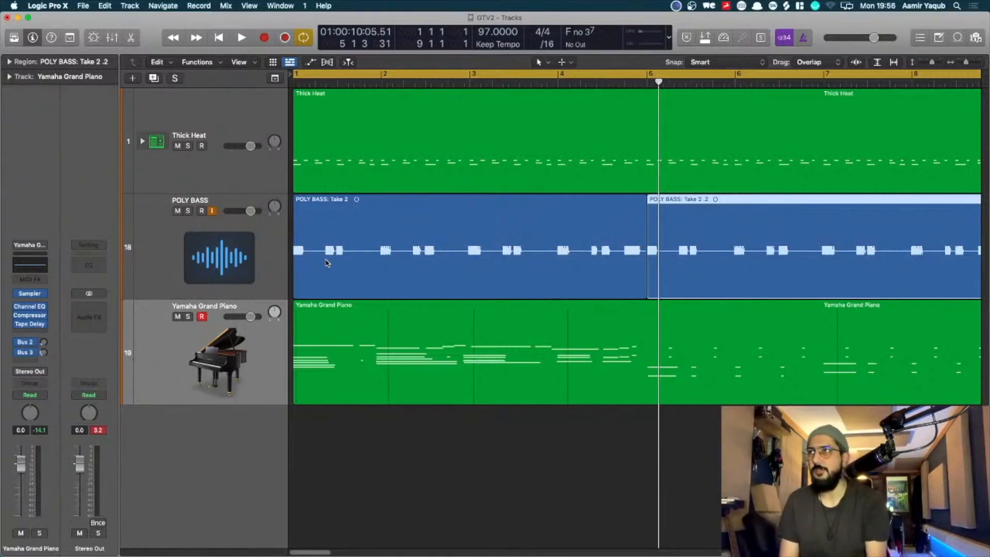
# Step: Reset the channel strips' peak level readings and open the Thick Heat region in the Piano Roll editor
pyautogui.click(98, 431)
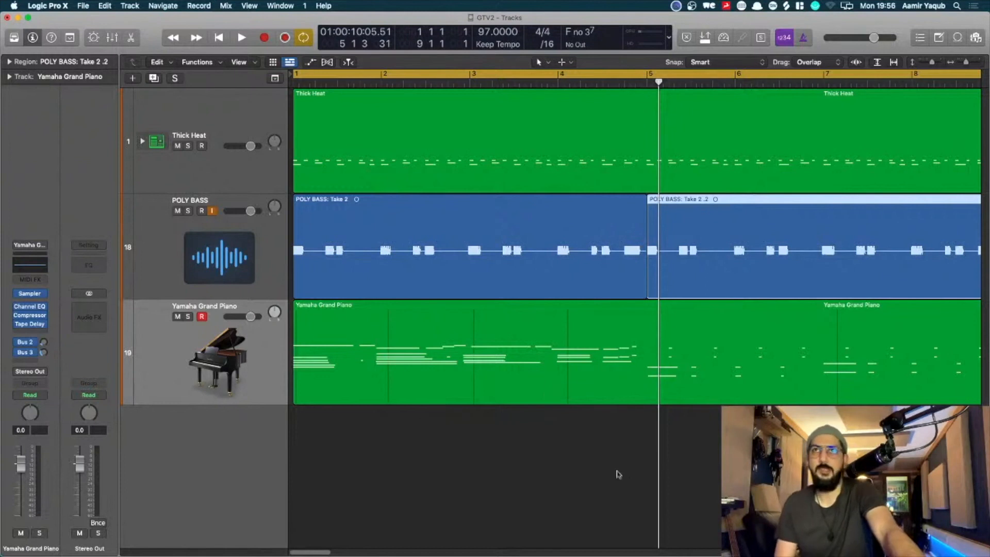
pyautogui.click(618, 474)
pyautogui.scroll(2, 618, 472)
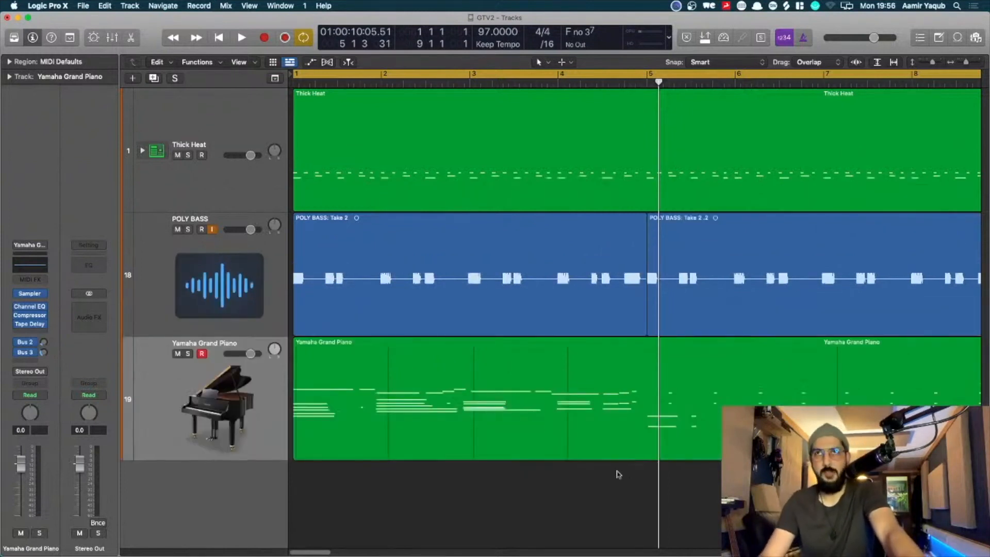
pyautogui.click(613, 432)
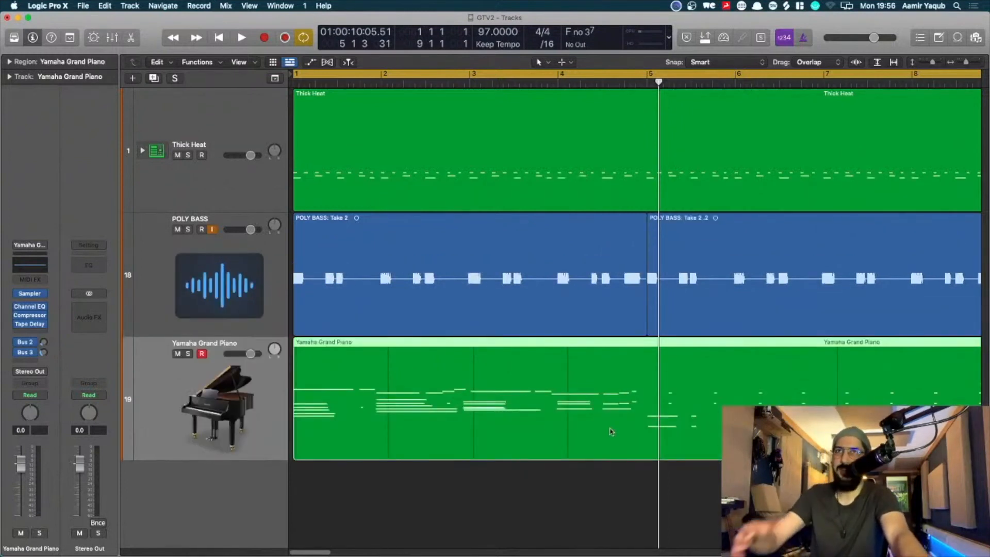
pyautogui.doubleClick(614, 178)
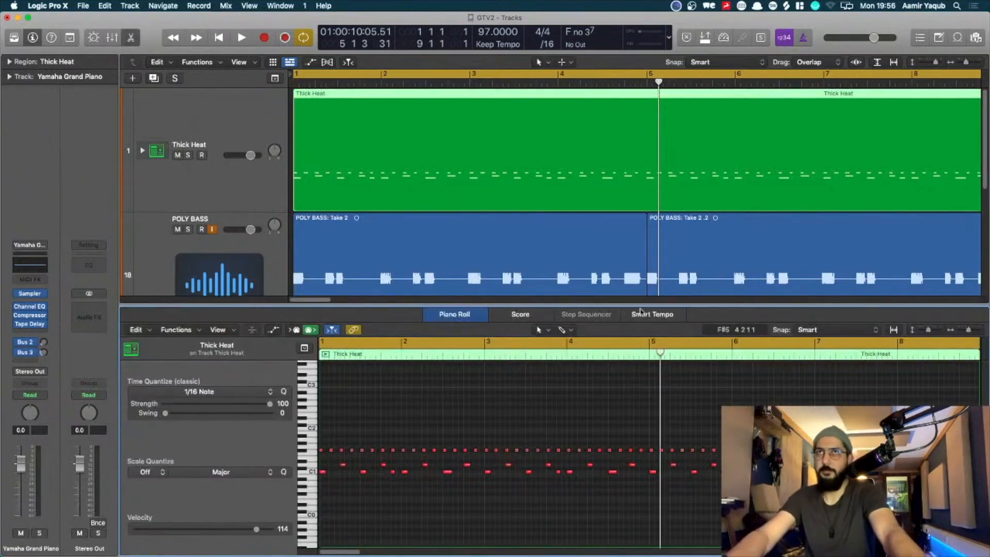